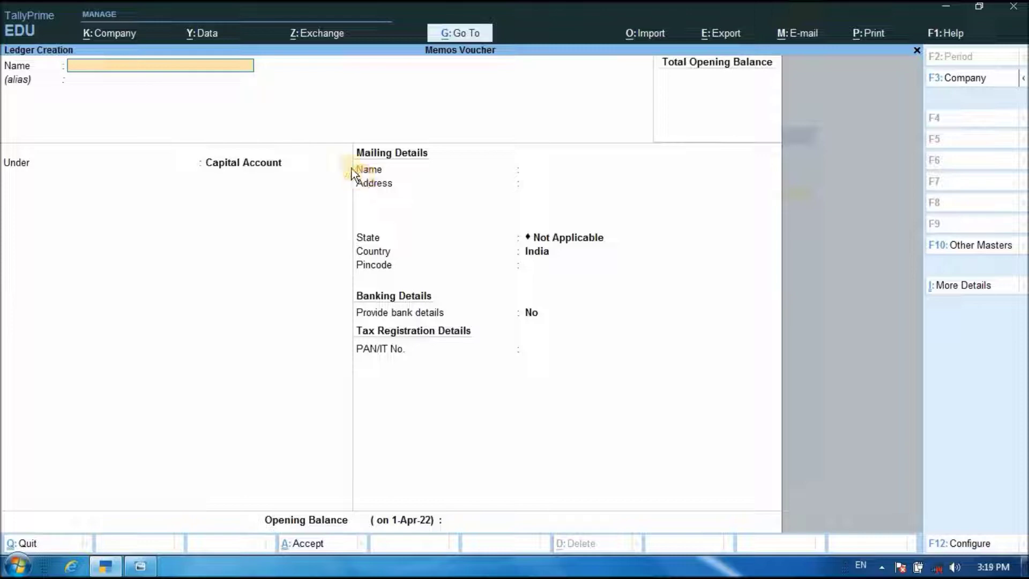
# Step: Create a ledger for the party in Exp.1 of the memo voucher notes under Sundry Debtors, with bill-by-bill balances set to No
pyautogui.click(138, 563)
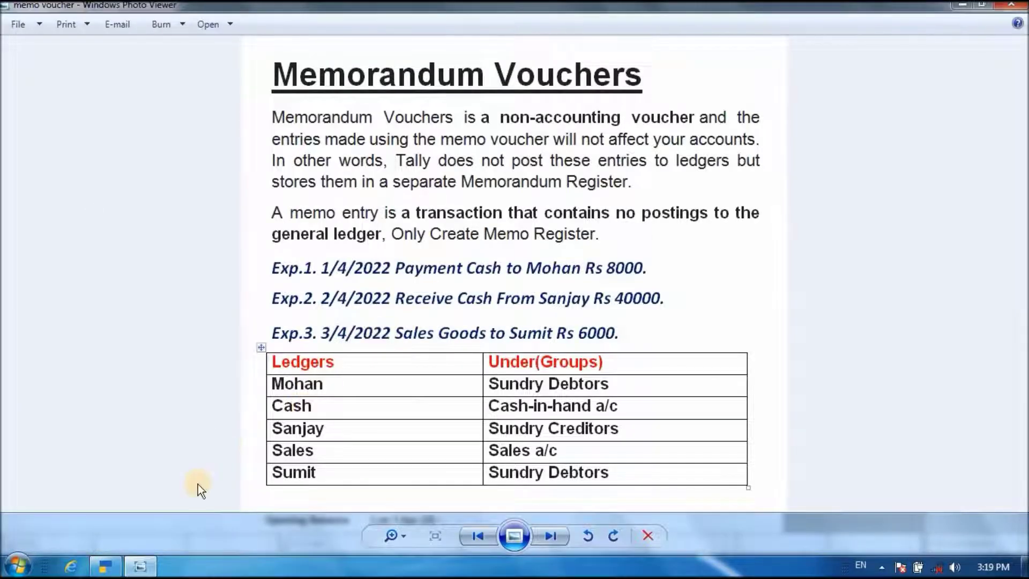
pyautogui.click(105, 566)
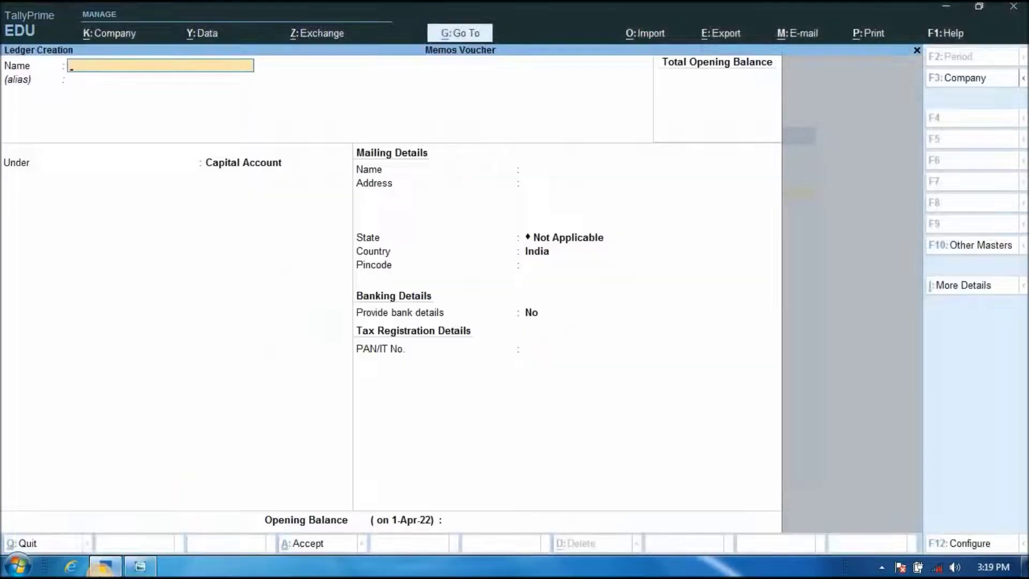
pyautogui.write('Mohan')
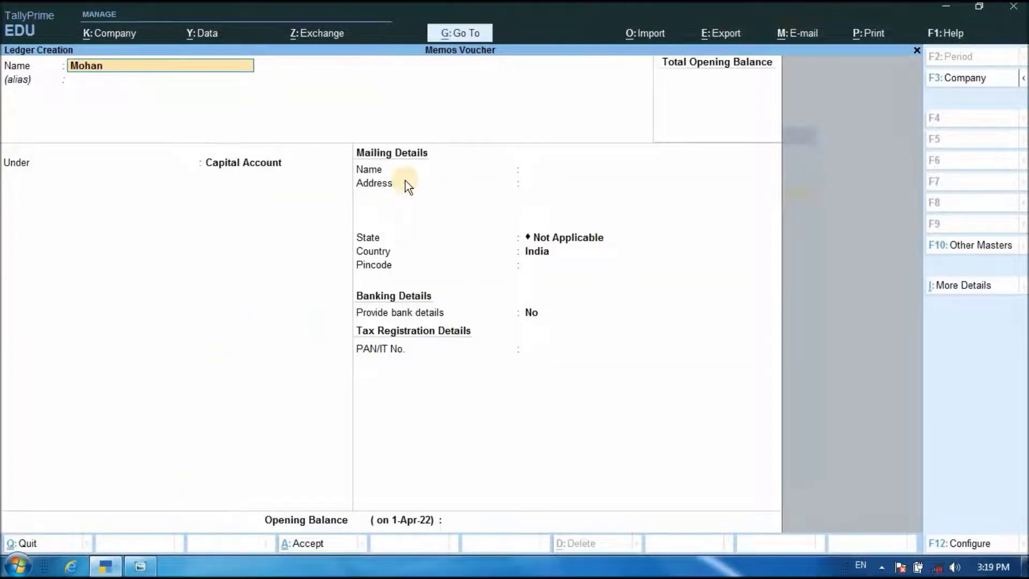
pyautogui.press('Return')
pyautogui.write('S')
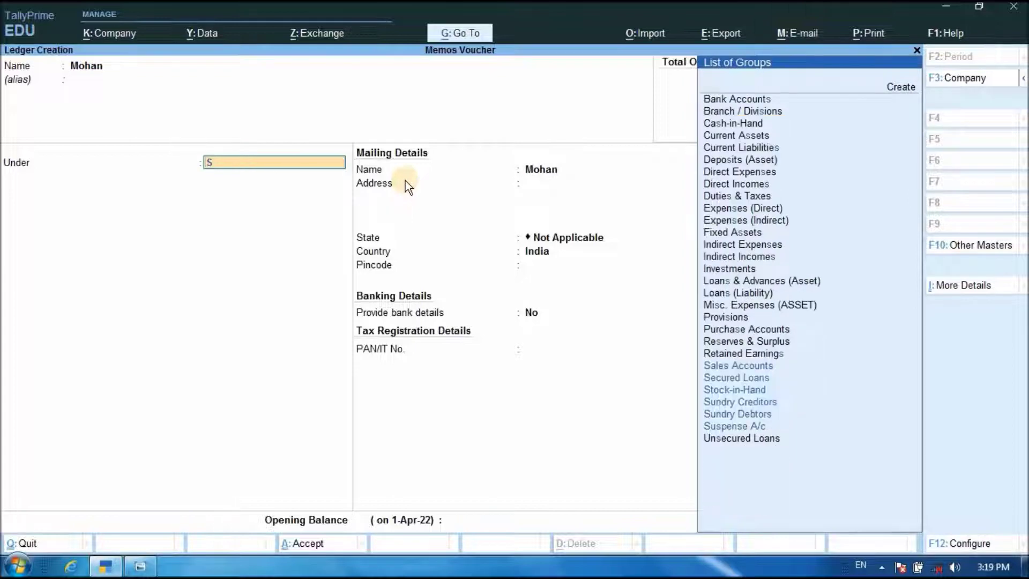
pyautogui.press('Down')
pyautogui.press('Down')
pyautogui.press('Down')
pyautogui.press('Down')
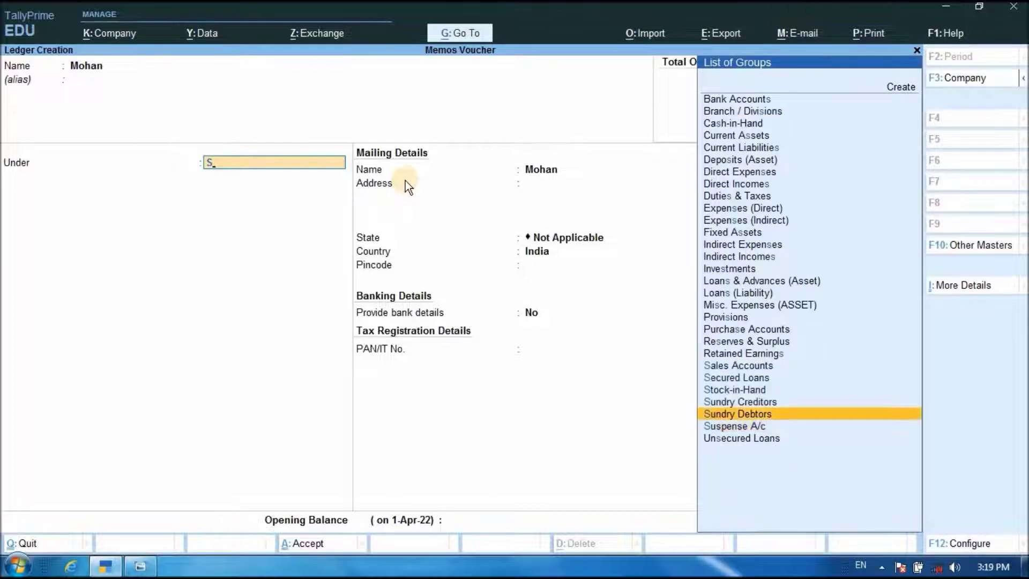
pyautogui.press('Return')
pyautogui.write('n')
pyautogui.press('Return')
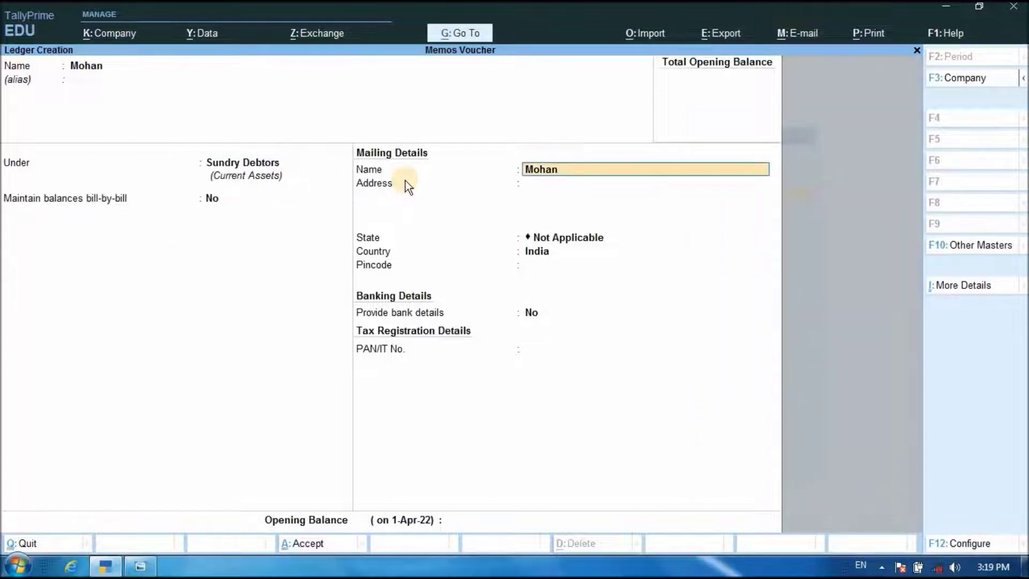
pyautogui.hotkey('ctrl', 'a')
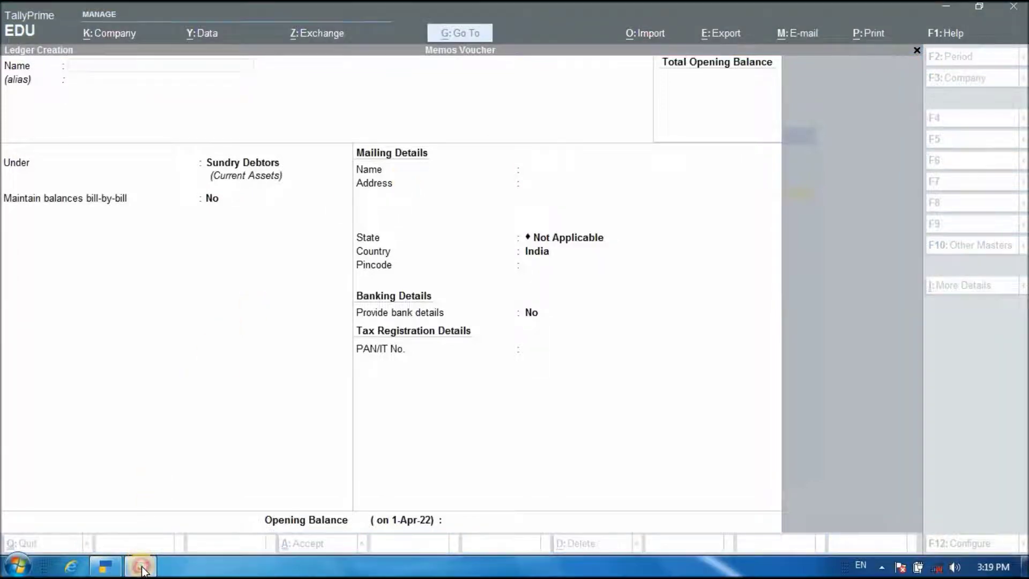
# Step: Create a ledger for the party in Exp.2 of the notes under Sundry Creditors, with bill-by-bill balances set to No
pyautogui.click(141, 566)
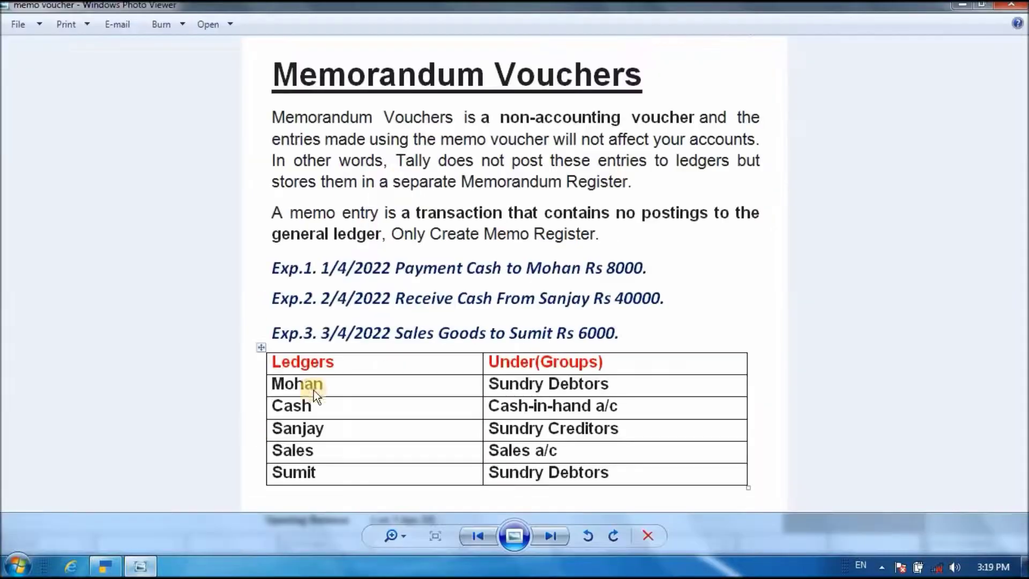
pyautogui.click(107, 567)
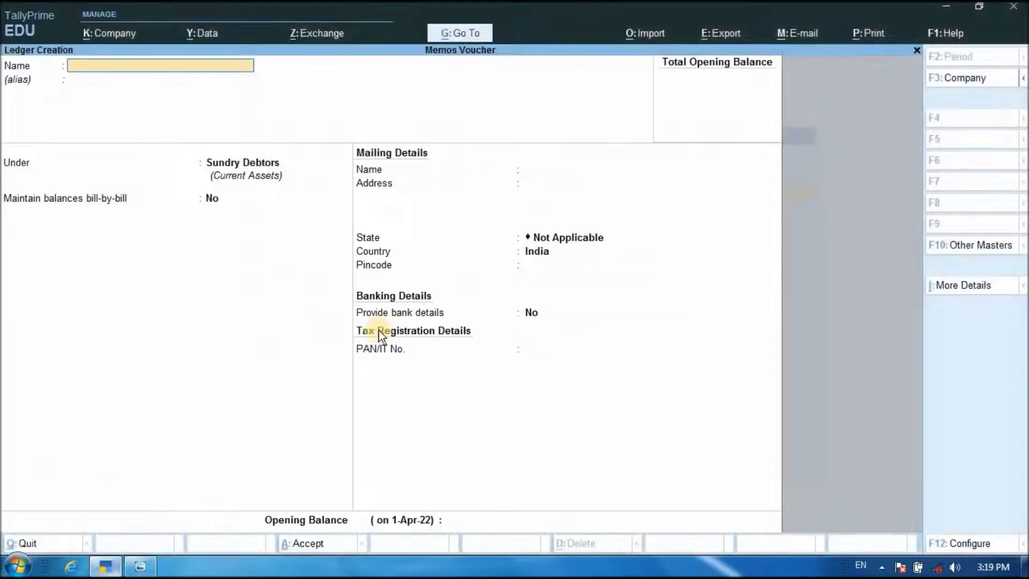
pyautogui.write('Sanjay')
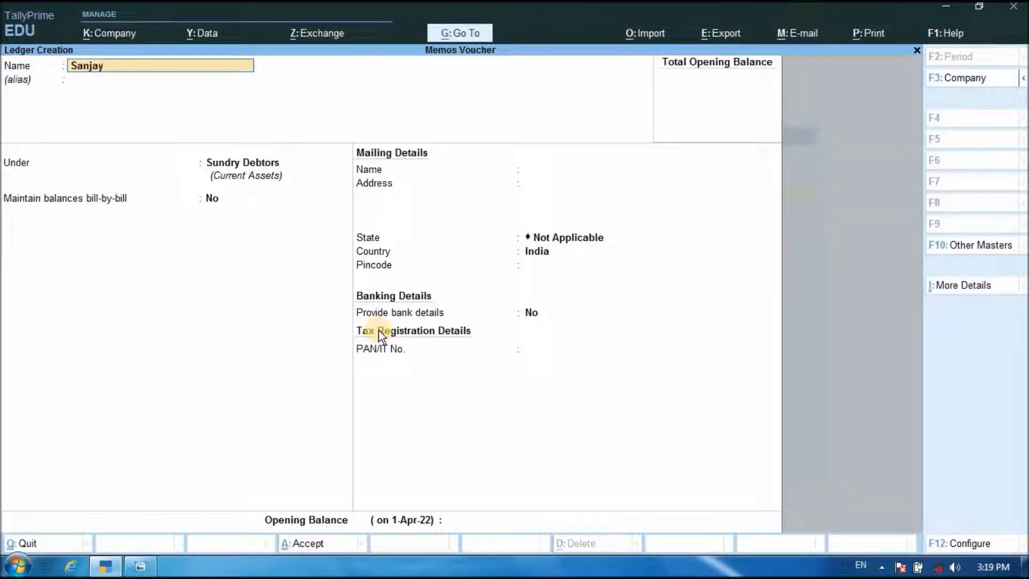
pyautogui.press('Return')
pyautogui.press('Up')
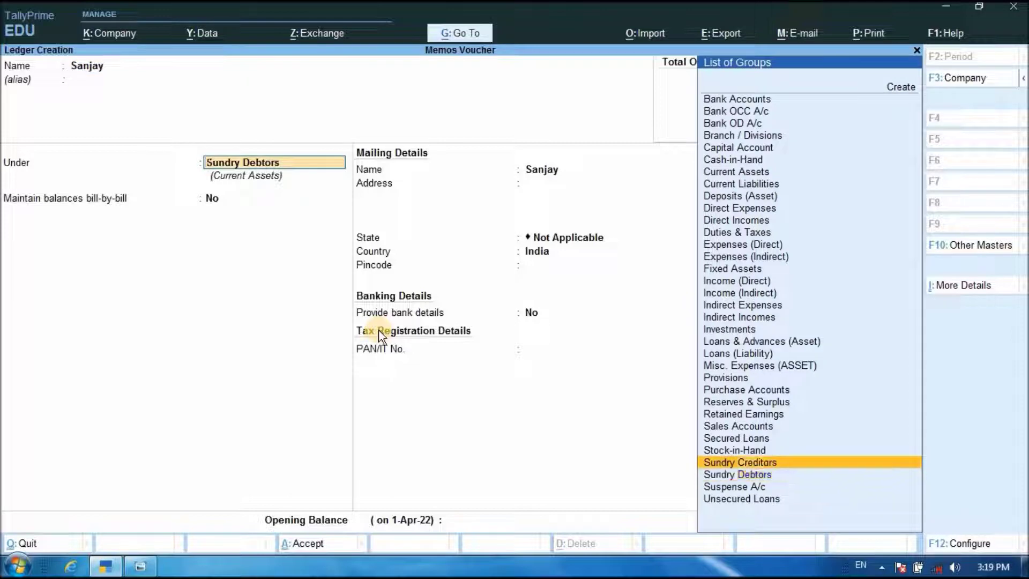
pyautogui.press('Return')
pyautogui.press('n')
pyautogui.press('Return')
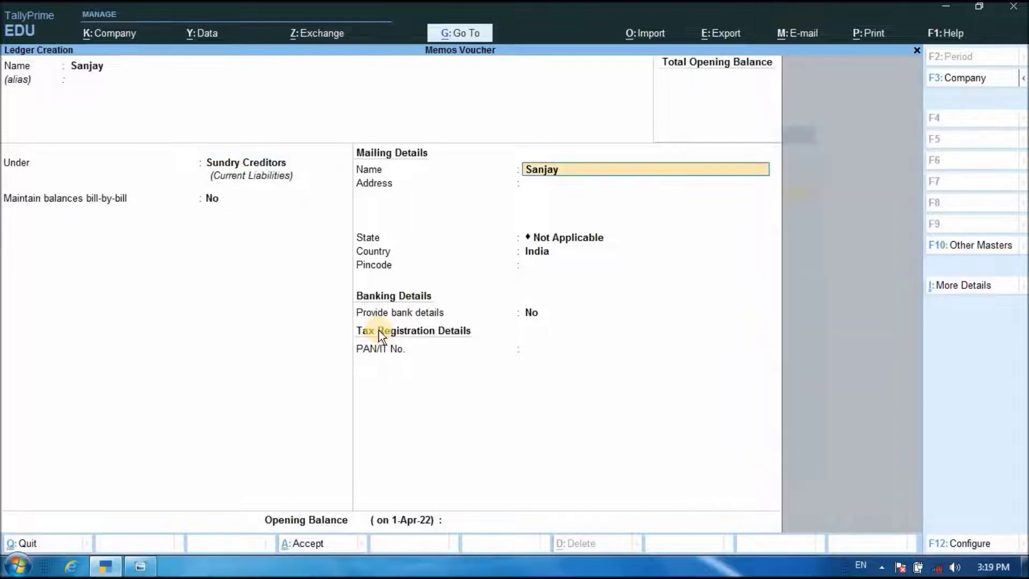
pyautogui.hotkey('ctrl', 'a')
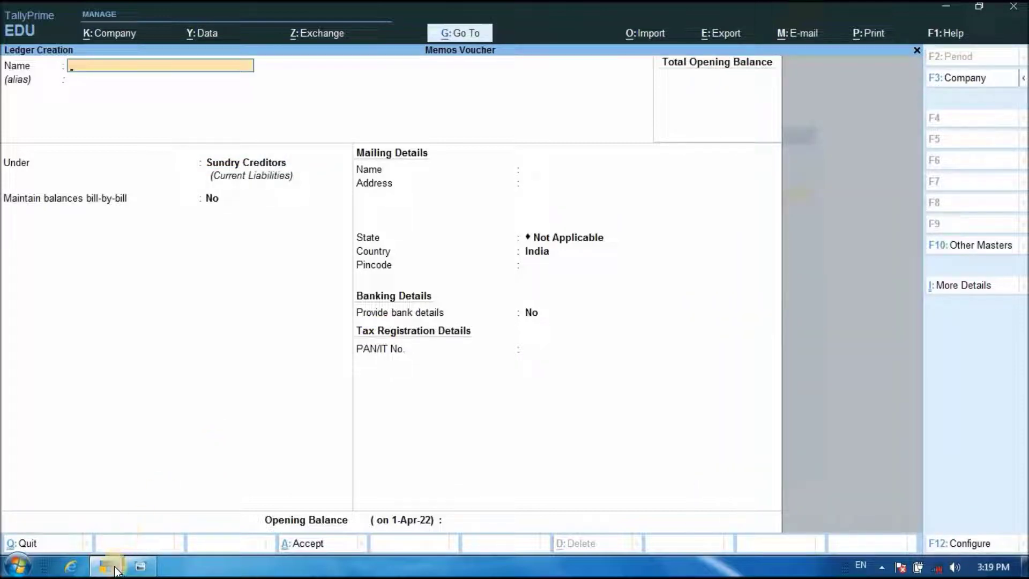
# Step: Check the notes for the next ledger and create the Sales ledger under Sales Accounts
pyautogui.click(131, 568)
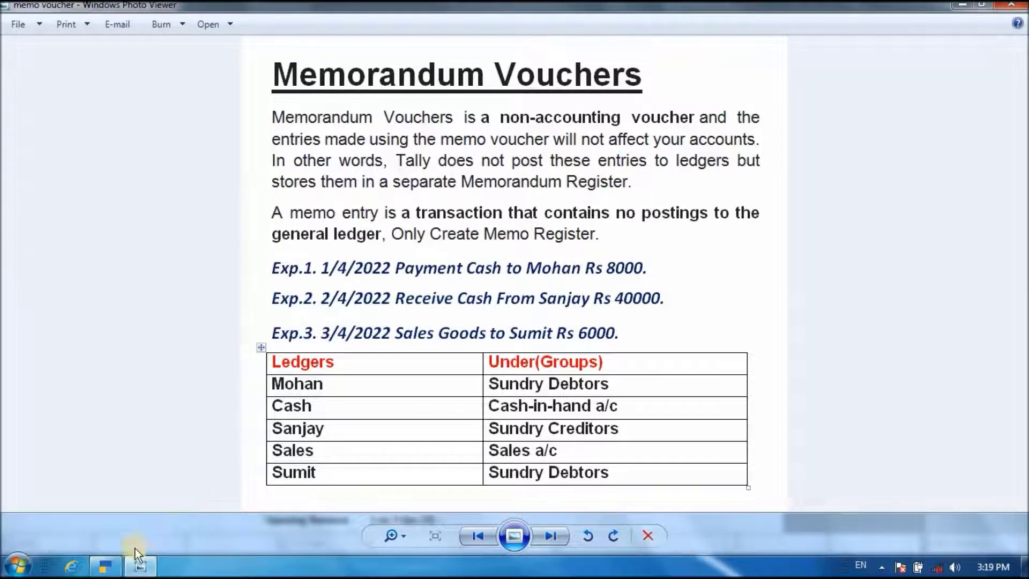
pyautogui.click(107, 566)
pyautogui.write('Sale')
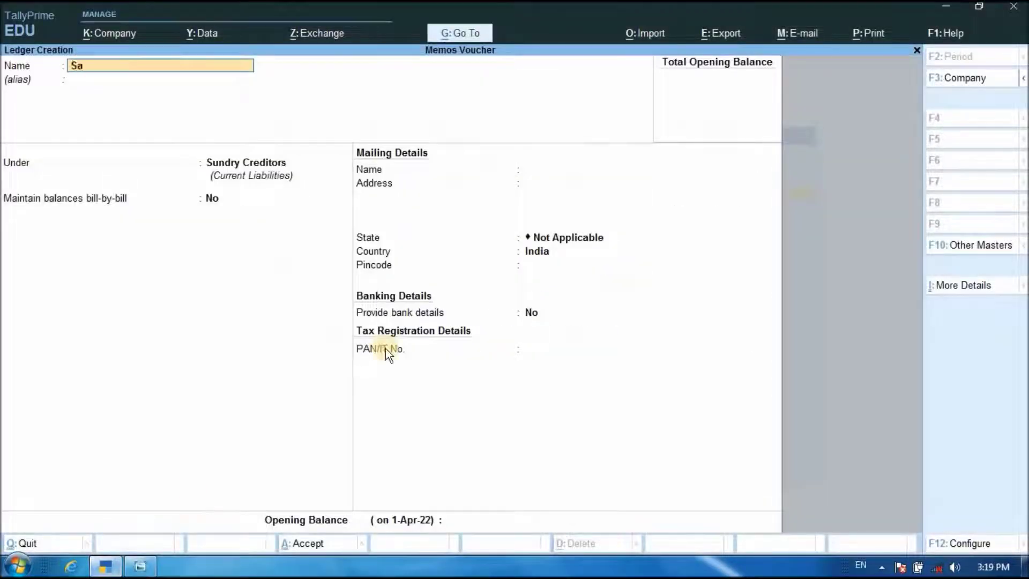
pyautogui.press('BackSpace')
pyautogui.press('Return')
pyautogui.press('Return')
pyautogui.write('S')
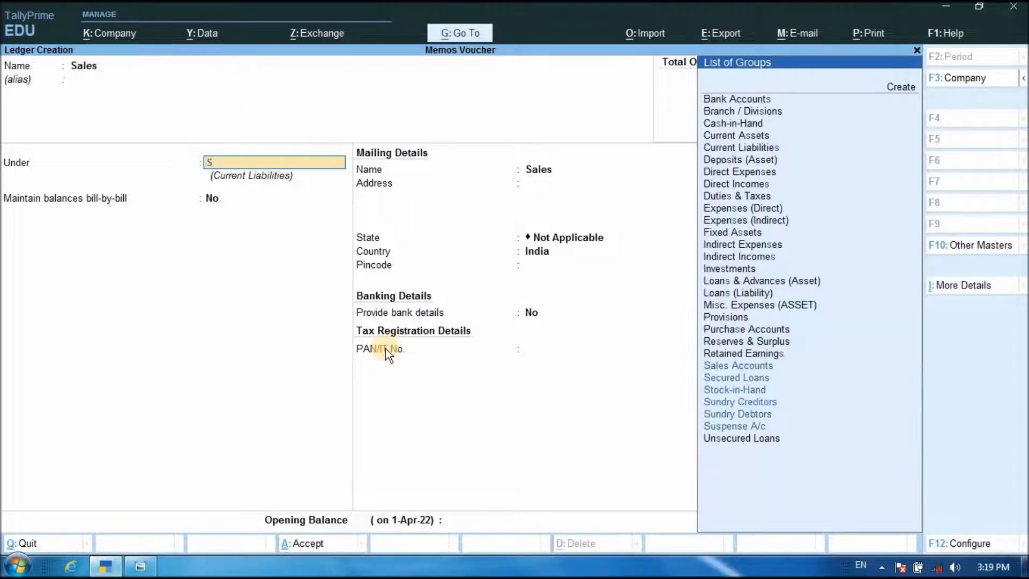
pyautogui.press('Return')
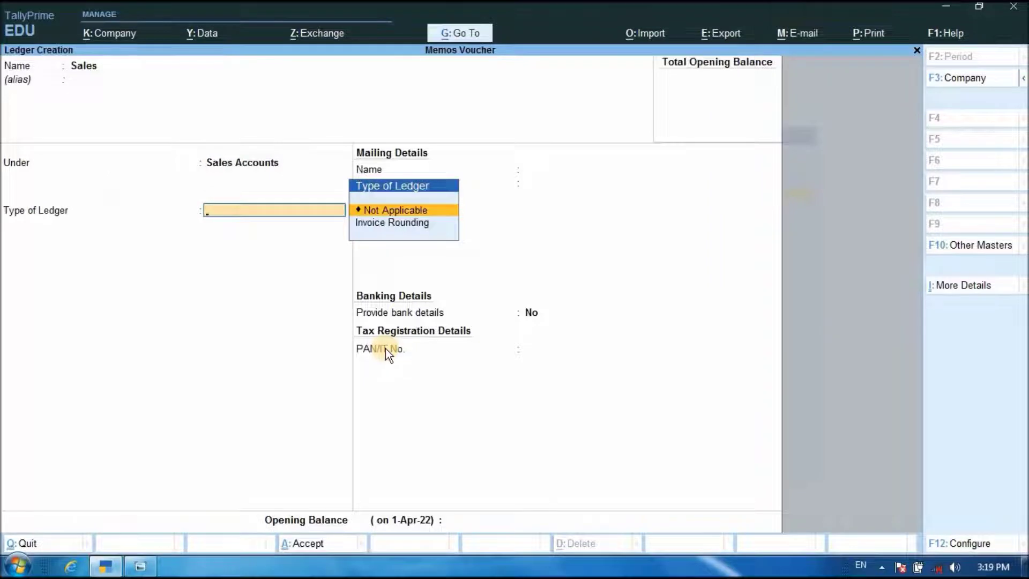
pyautogui.hotkey('ctrl', 'a')
# Step: Create a ledger for the party in Exp.3 under Sundry Debtors without bill-by-bill balances, and return to the Gateway of Tally
pyautogui.write('Sum')
pyautogui.press('Return')
pyautogui.write('S')
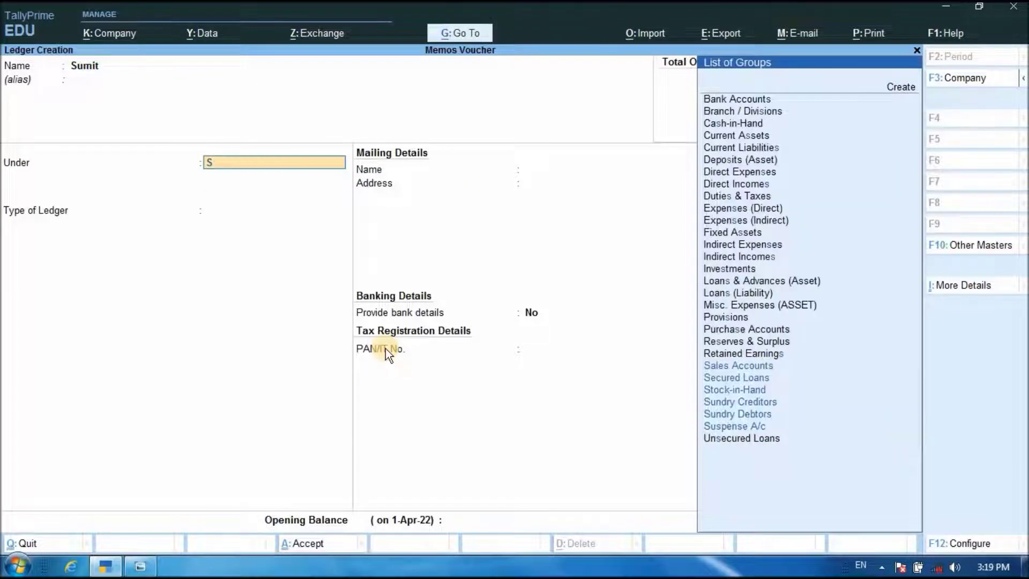
pyautogui.press('Up')
pyautogui.press('Up')
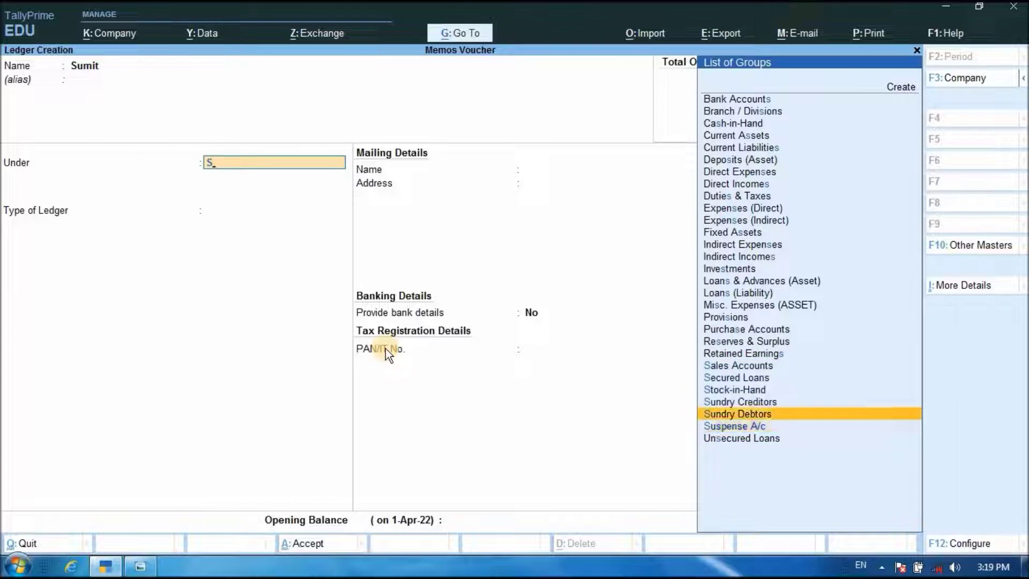
pyautogui.press('Return')
pyautogui.press('Return')
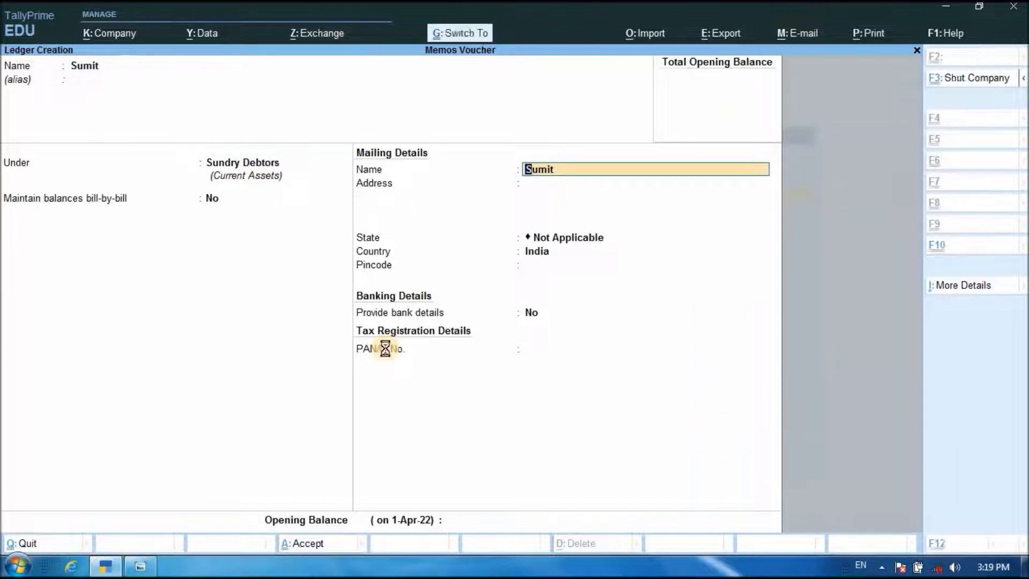
pyautogui.hotkey('ctrl', 'a')
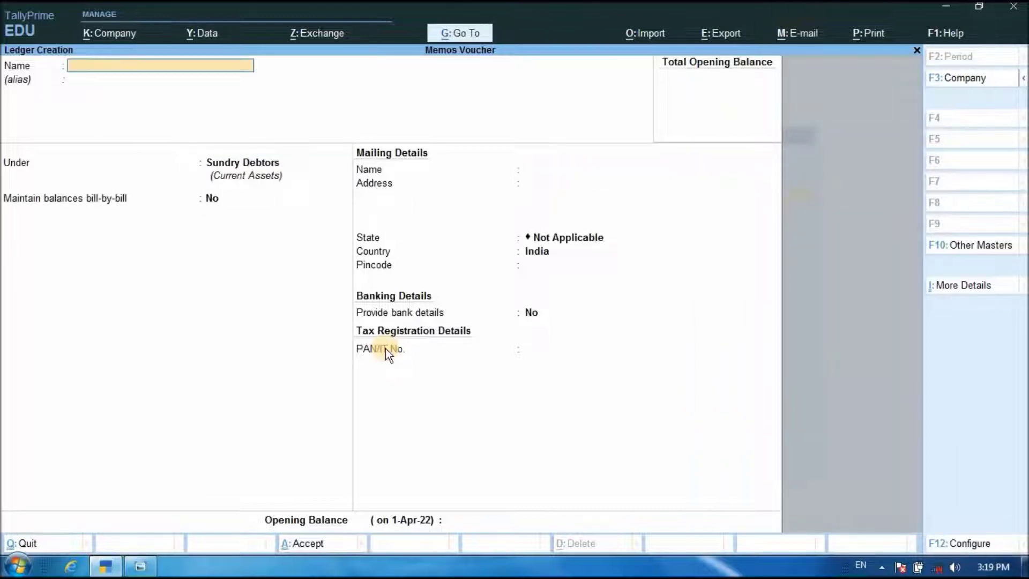
pyautogui.click(919, 52)
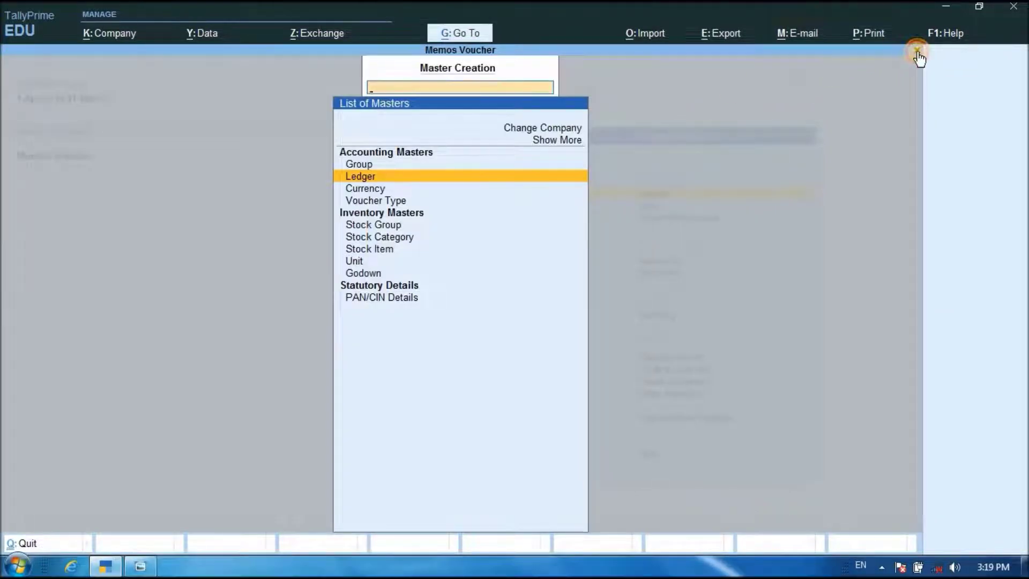
pyautogui.click(918, 52)
pyautogui.click(917, 52)
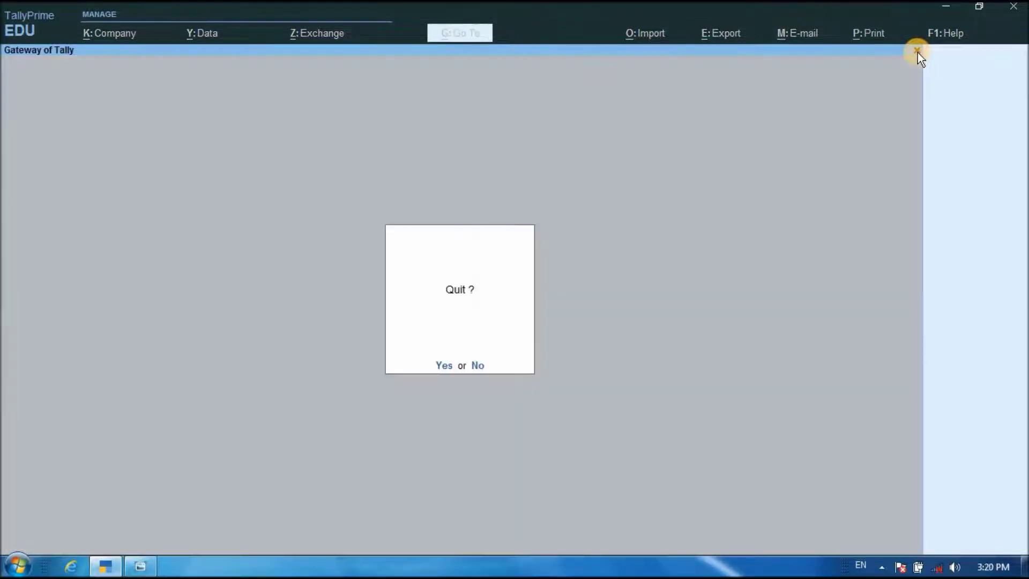
pyautogui.click(480, 367)
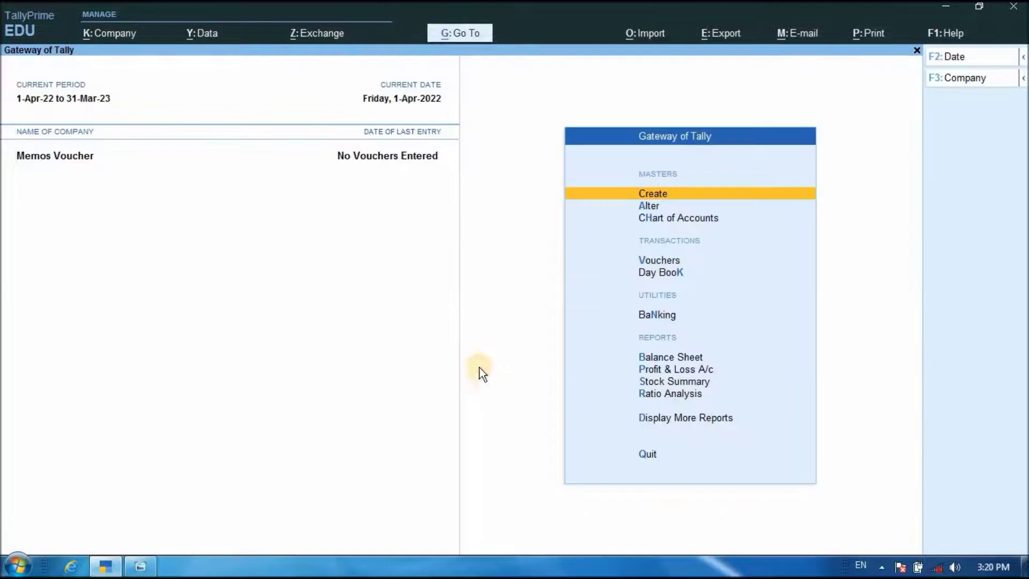
# Step: Open the ledgers in the Chart of Accounts and display them in Ledger View
pyautogui.click(694, 221)
pyautogui.click(378, 180)
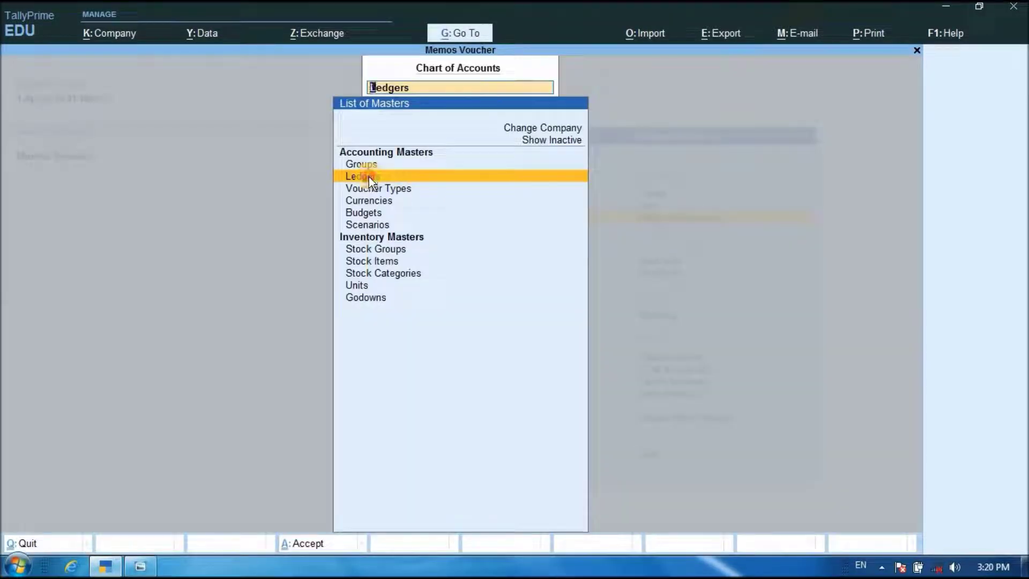
pyautogui.click(377, 180)
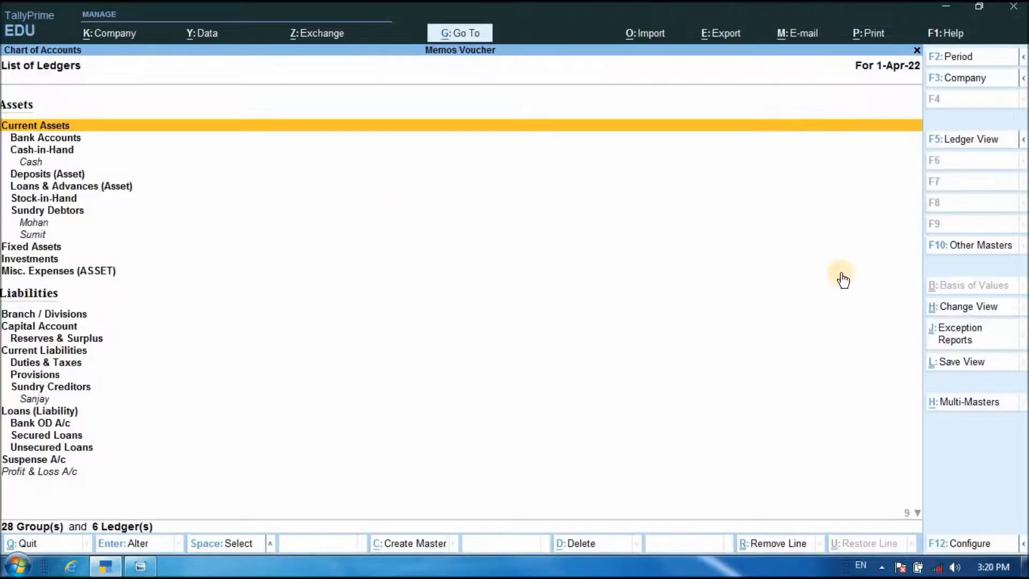
pyautogui.click(961, 311)
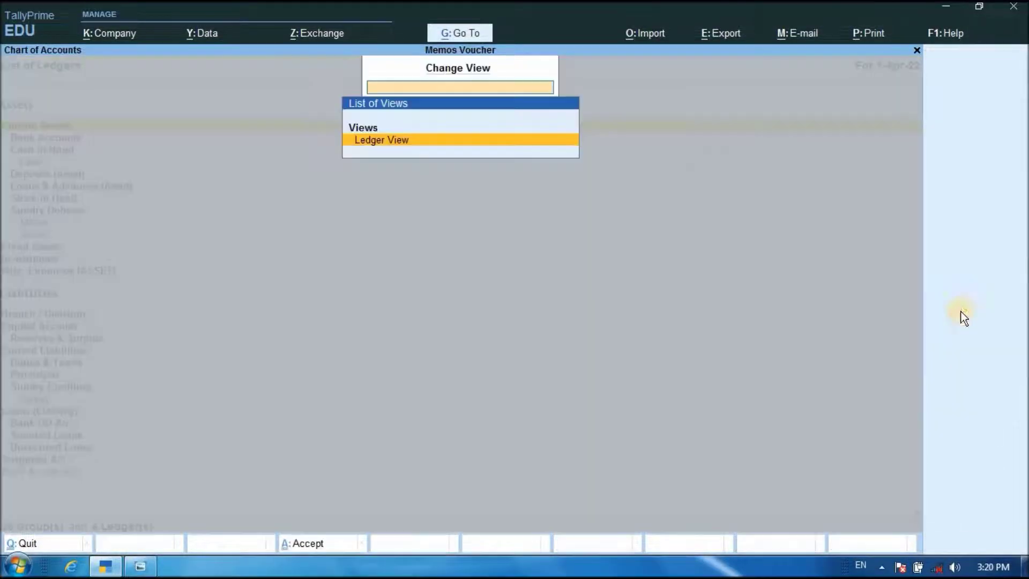
pyautogui.click(396, 142)
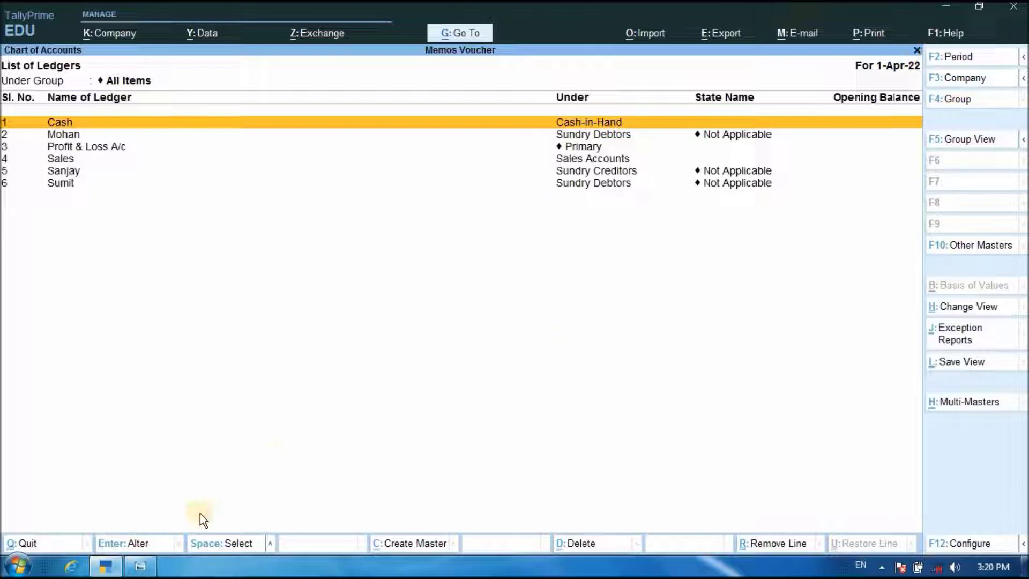
# Step: Compare the ledger list with the ledger table in the memo voucher notes and return to the Gateway of Tally
pyautogui.click(140, 566)
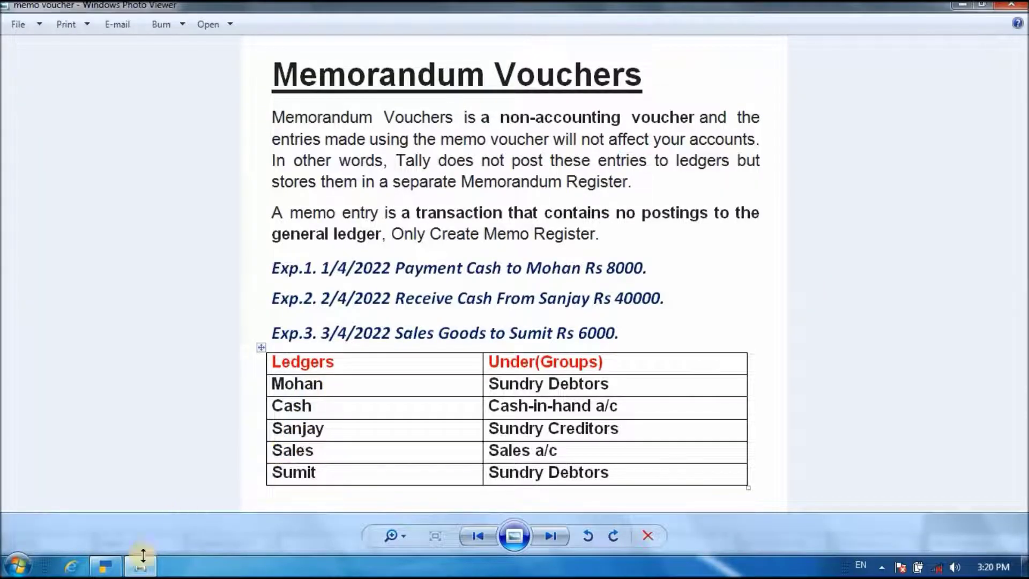
pyautogui.moveTo(110, 569)
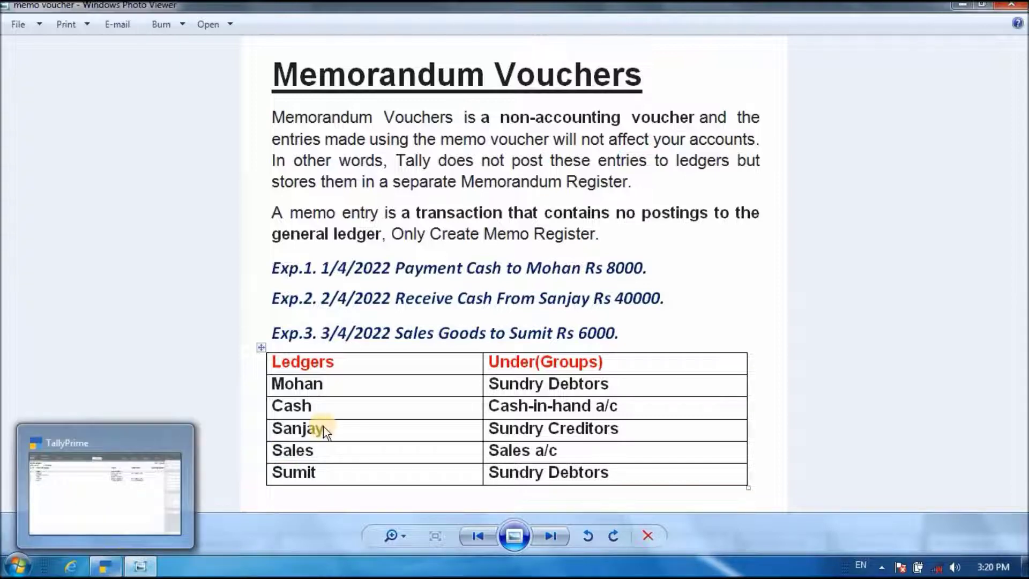
pyautogui.click(108, 568)
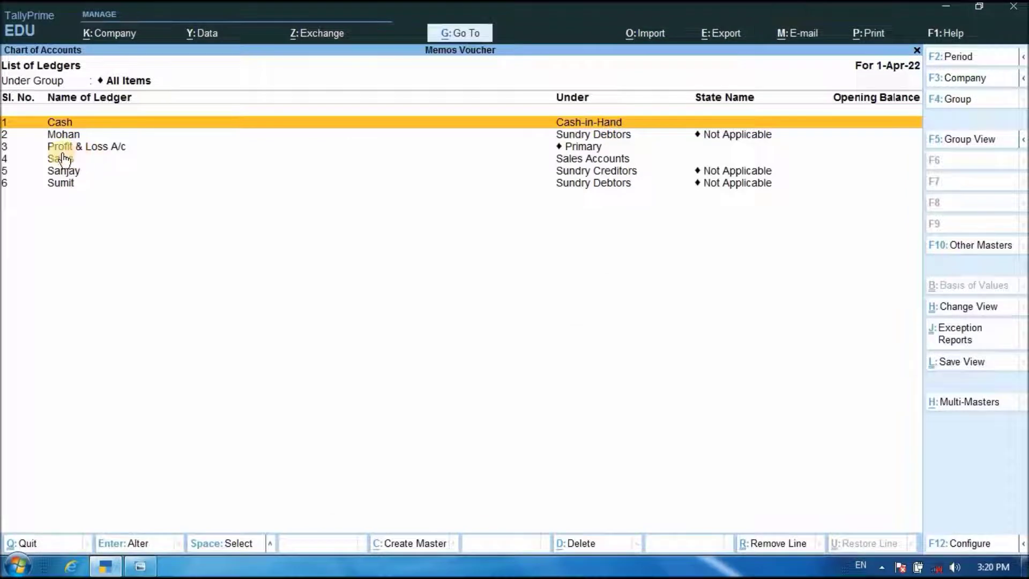
pyautogui.click(918, 53)
pyautogui.click(916, 52)
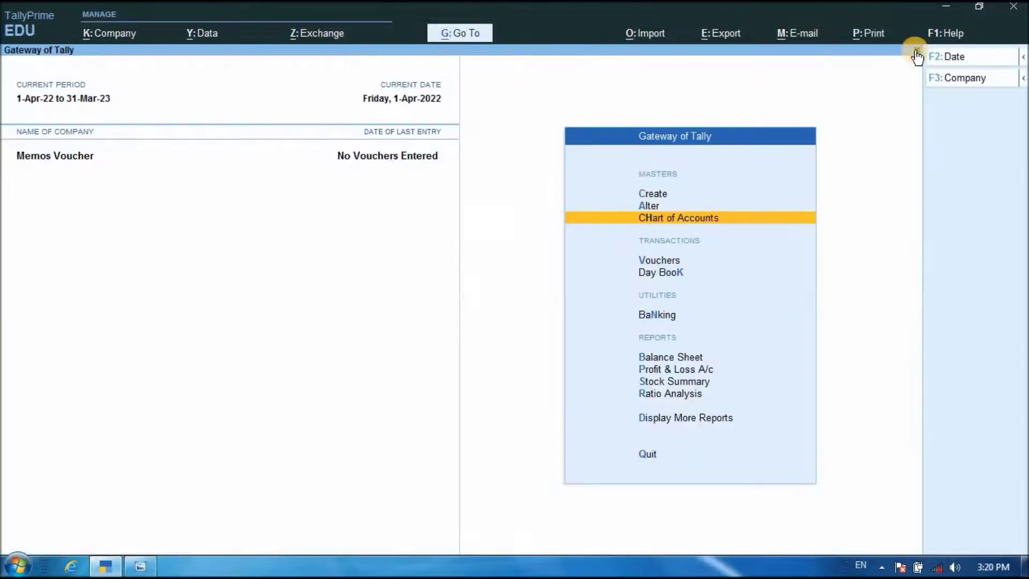
# Step: Open voucher entry, show the inactive voucher types, and activate the Memorandum type for a new voucher
pyautogui.click(657, 262)
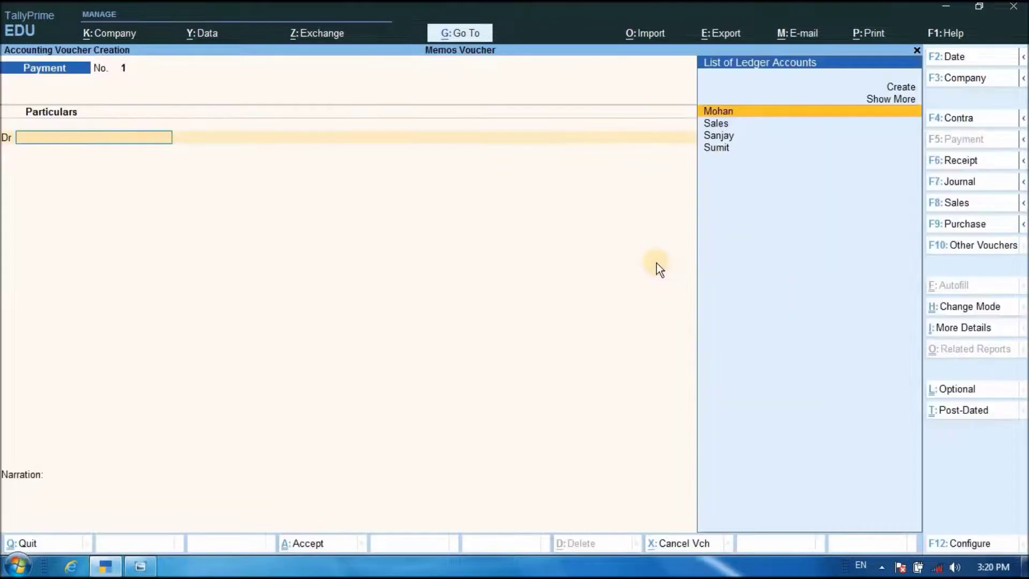
pyautogui.click(966, 246)
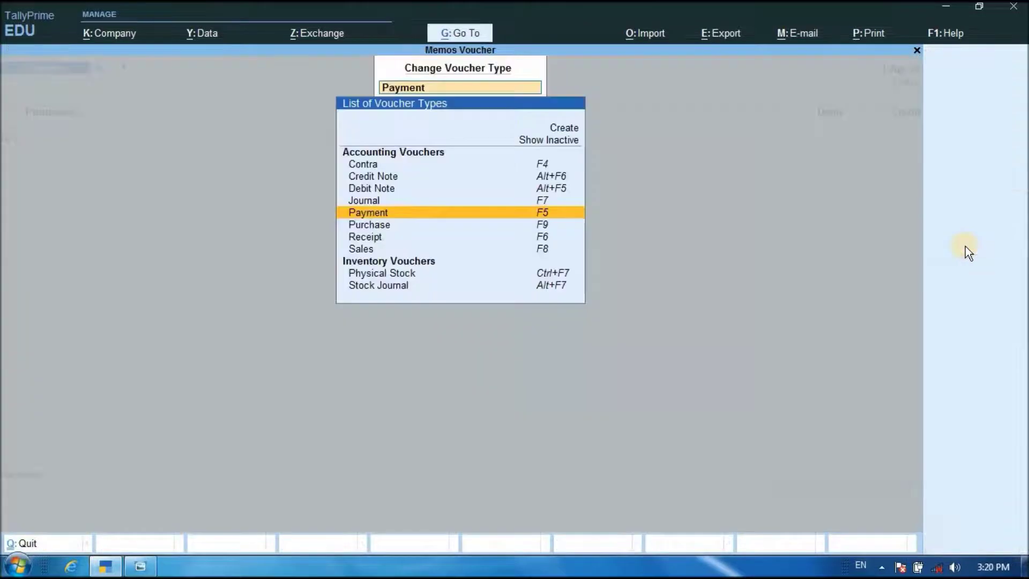
pyautogui.click(538, 143)
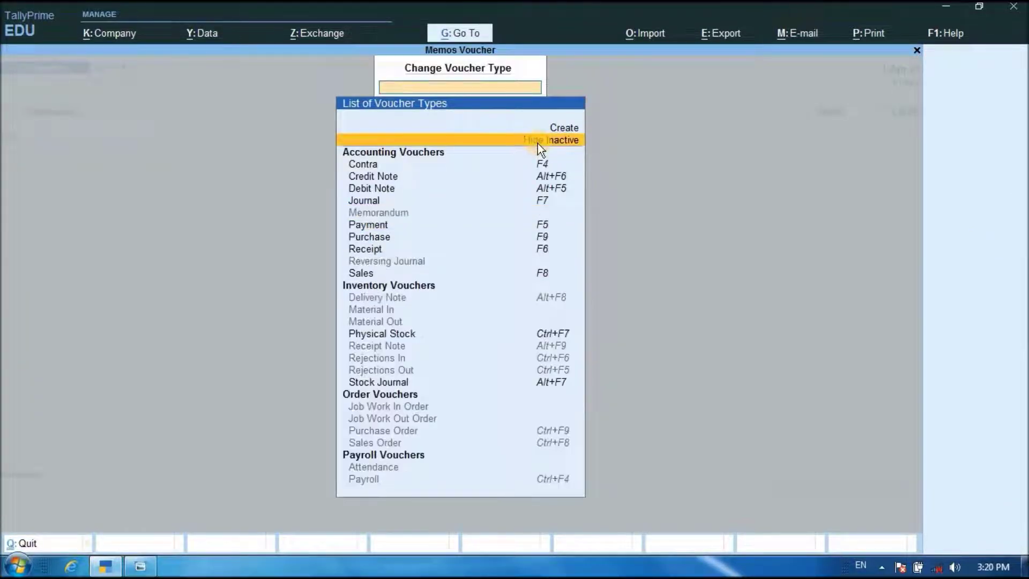
pyautogui.click(381, 214)
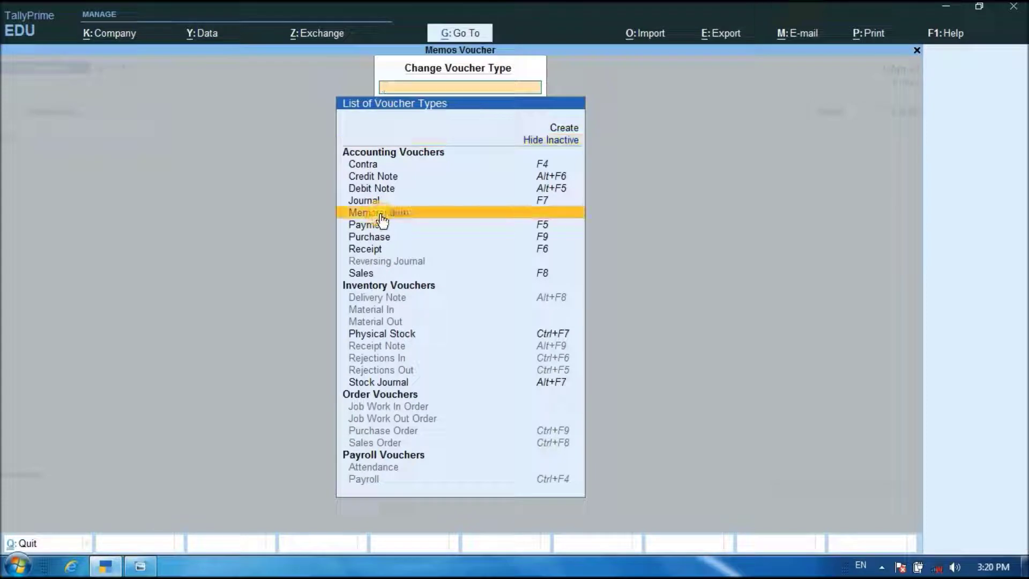
pyautogui.click(396, 217)
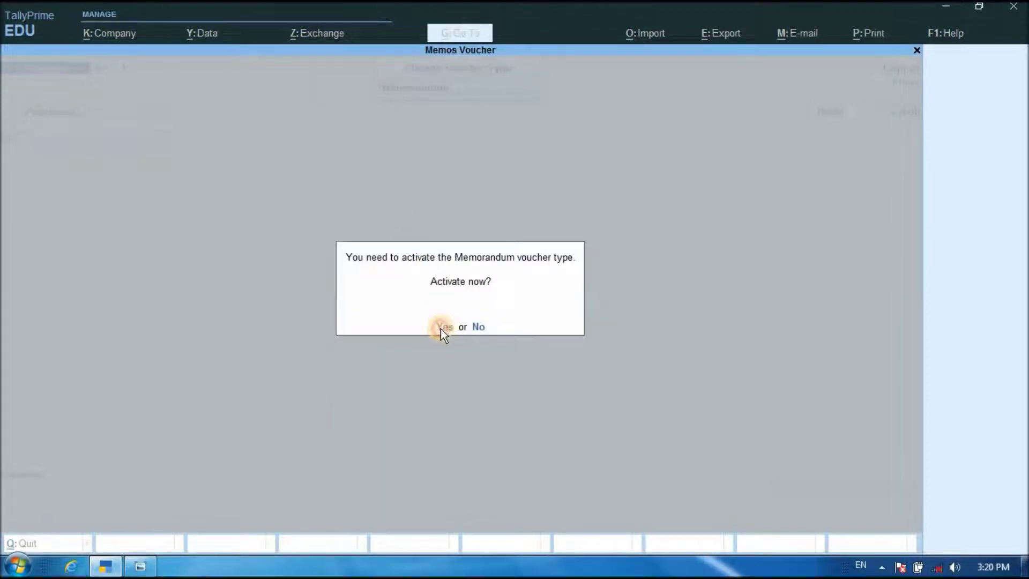
pyautogui.click(443, 328)
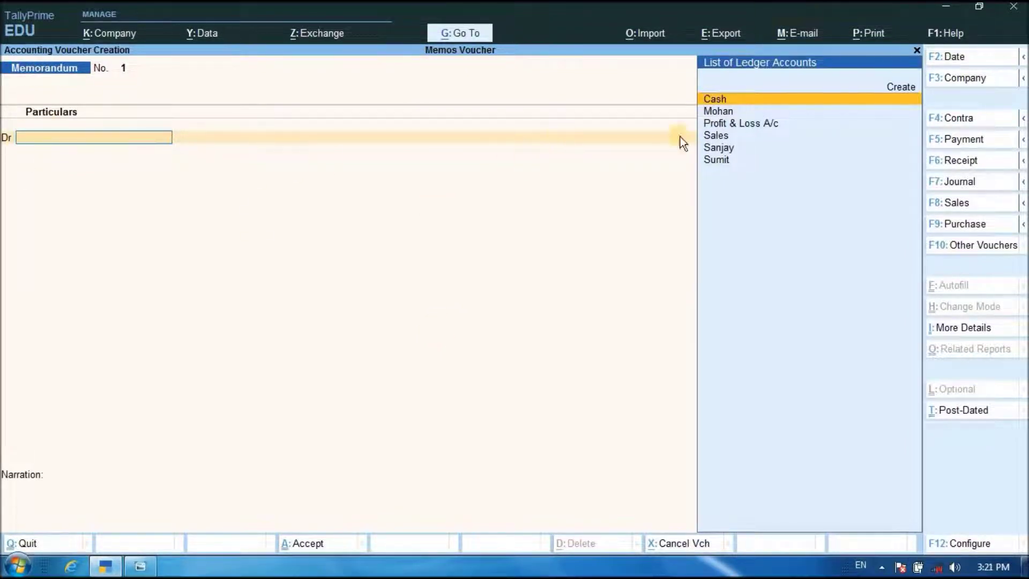
# Step: Check the notes for Exp.1, debit the party's ledger 8000 and credit Cash with the same amount
pyautogui.click(718, 111)
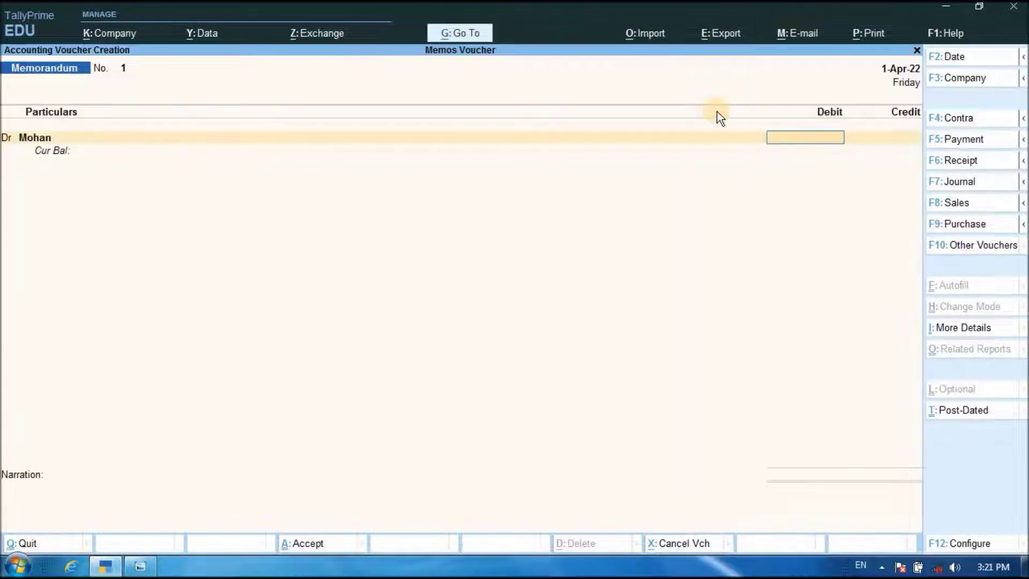
pyautogui.click(140, 566)
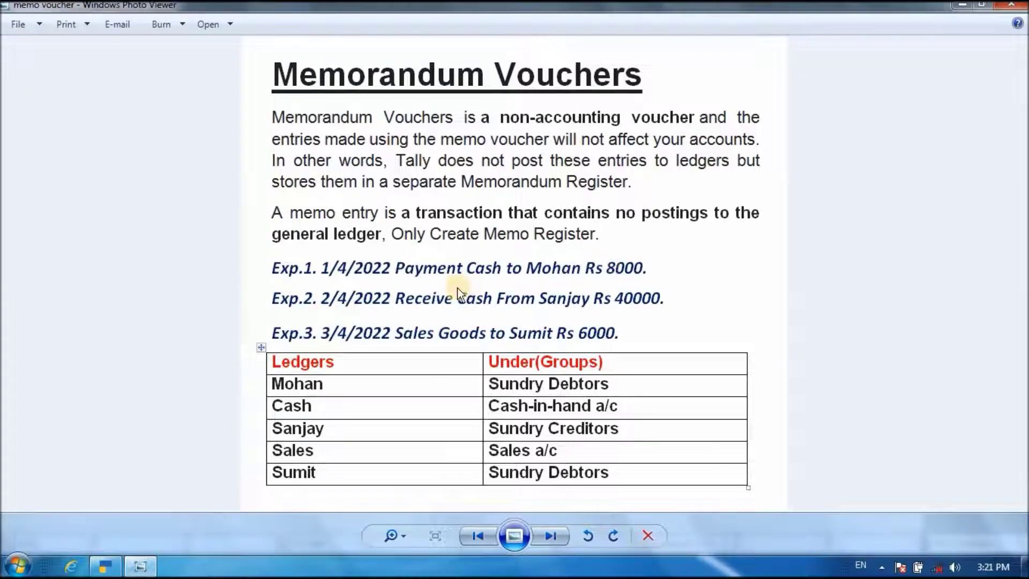
pyautogui.click(105, 566)
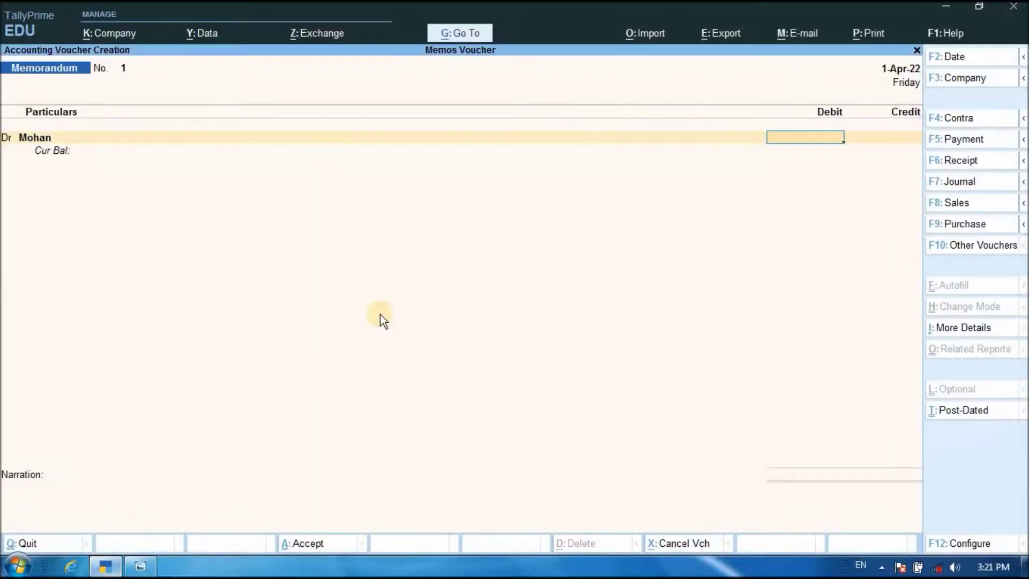
pyautogui.write('8000')
pyautogui.press('Return')
pyautogui.press('Return')
pyautogui.press('Return')
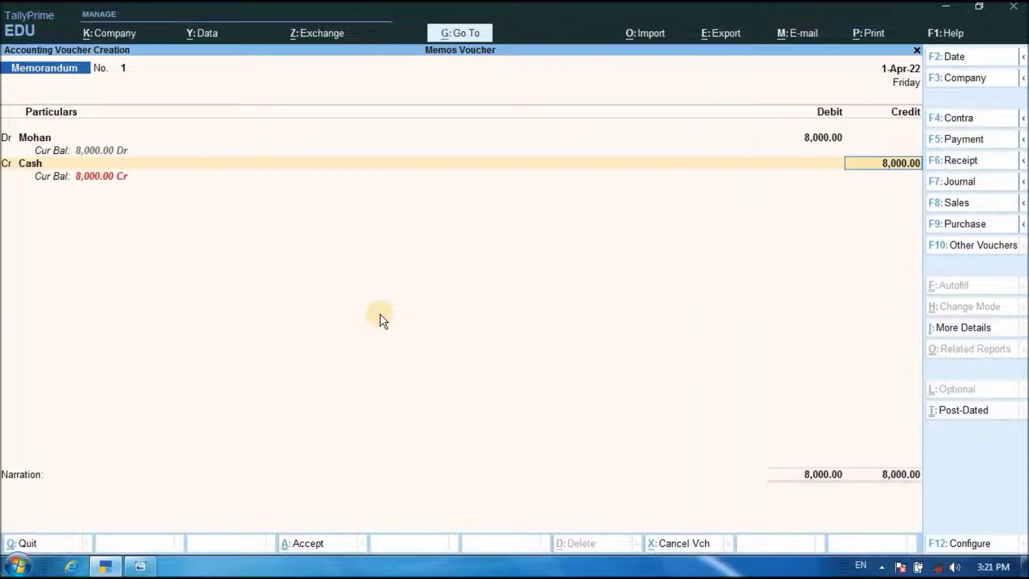
# Step: Add a narration stating that cash was paid to the Exp.1 party and save the memorandum voucher
pyautogui.press('Return')
pyautogui.write('bein')
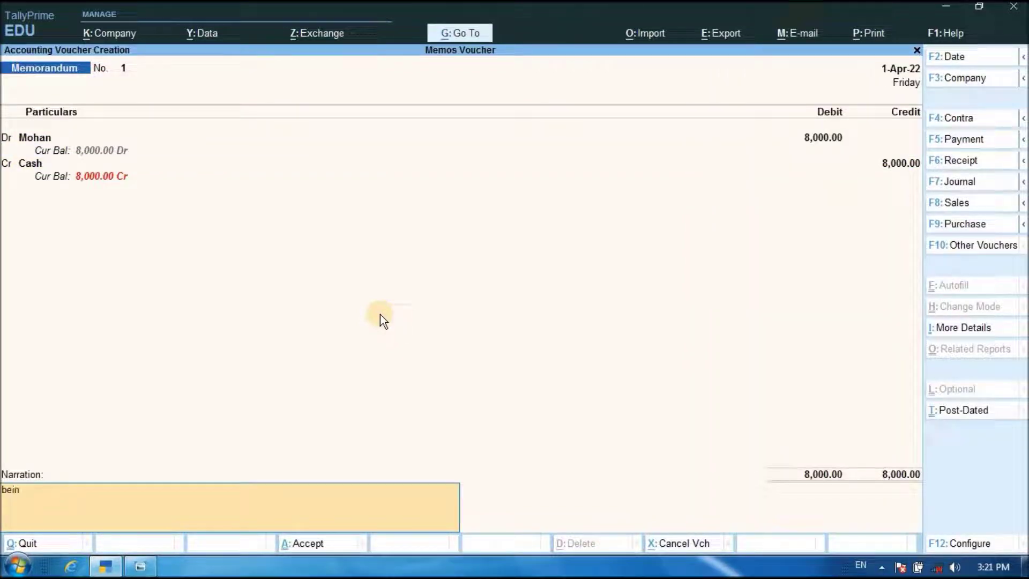
pyautogui.write('g cash paid to mohan')
pyautogui.press('Return')
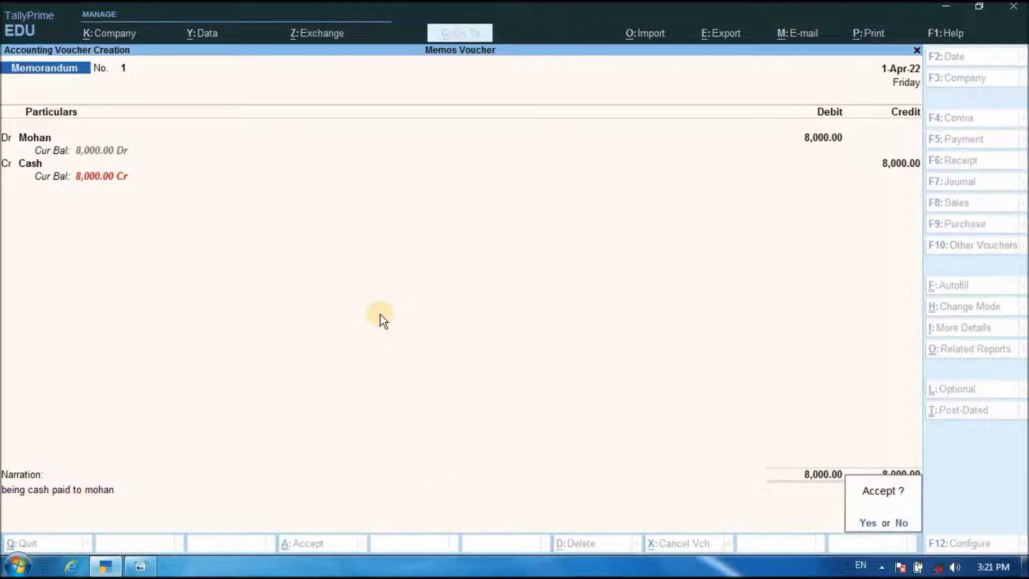
pyautogui.press('Return')
# Step: Check the notes for Exp.2, debit Cash 40000 and credit the party's ledger with the same amount
pyautogui.click(139, 564)
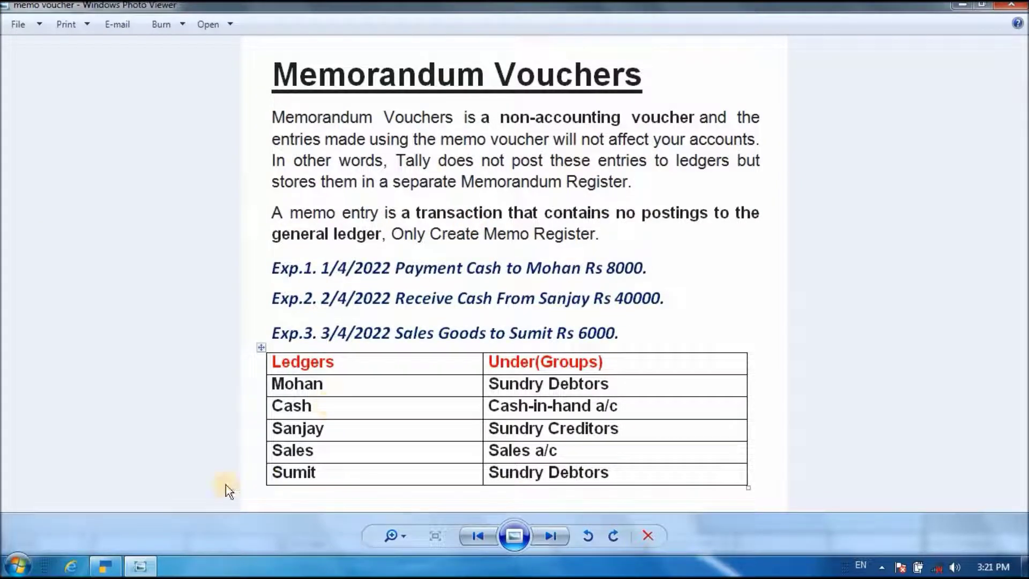
pyautogui.click(106, 566)
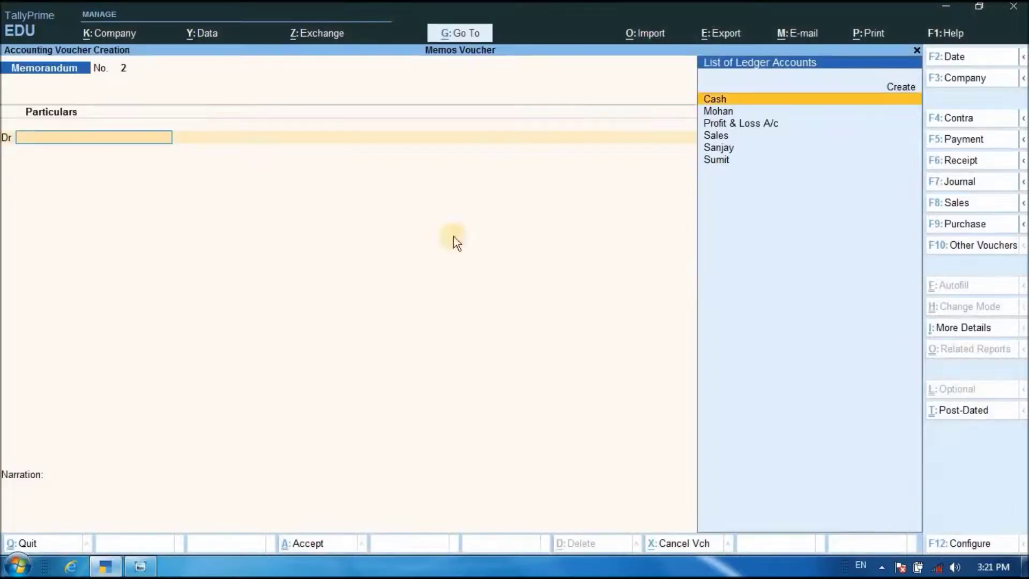
pyautogui.click(715, 99)
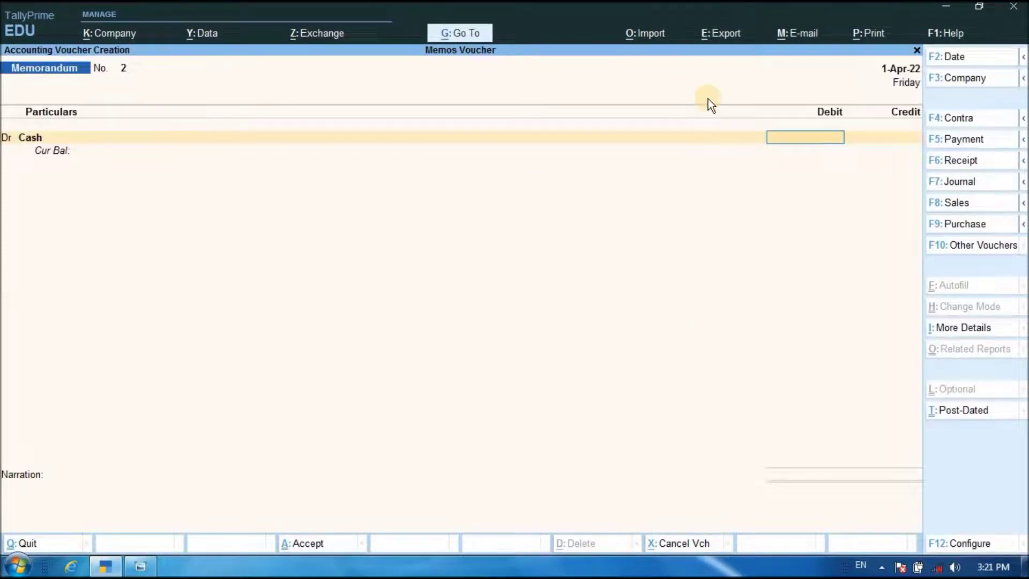
pyautogui.write('40000')
pyautogui.press('Return')
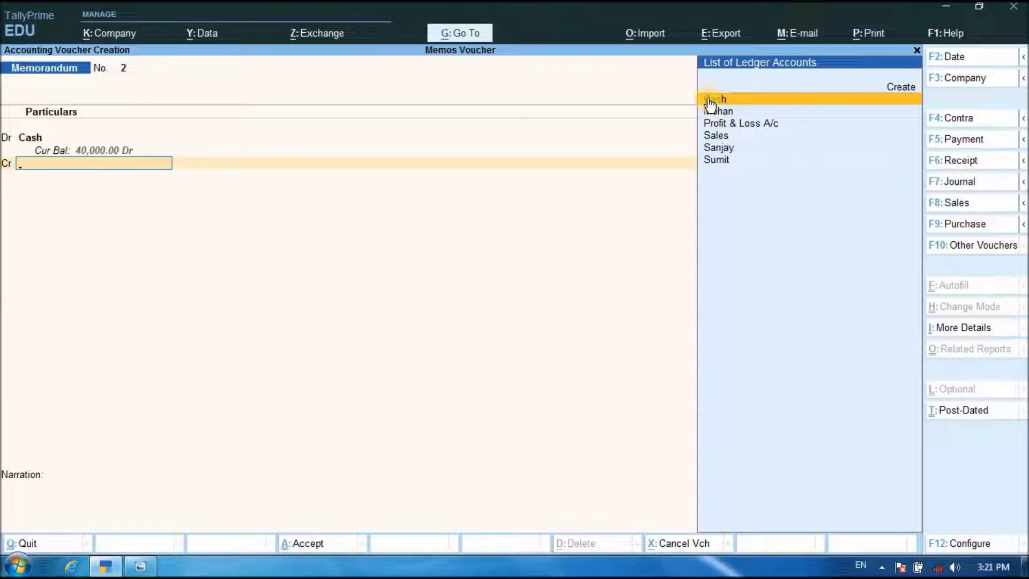
pyautogui.press('Down')
pyautogui.press('Down')
pyautogui.press('Down')
pyautogui.press('Down')
pyautogui.press('Return')
pyautogui.press('Return')
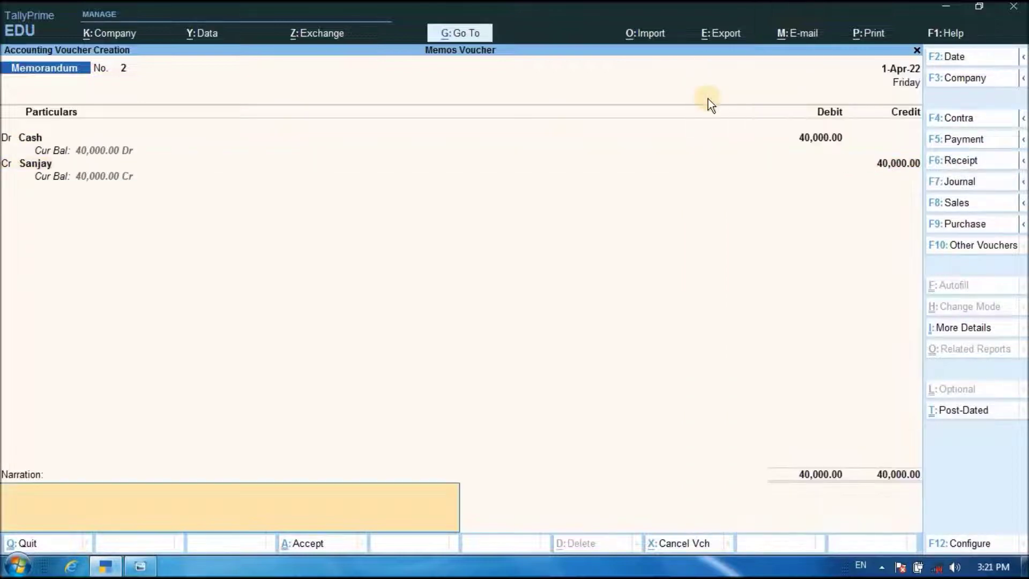
# Step: Add a narration stating that cash was received from the Exp.2 party and save the memorandum voucher
pyautogui.write('being cash receive')
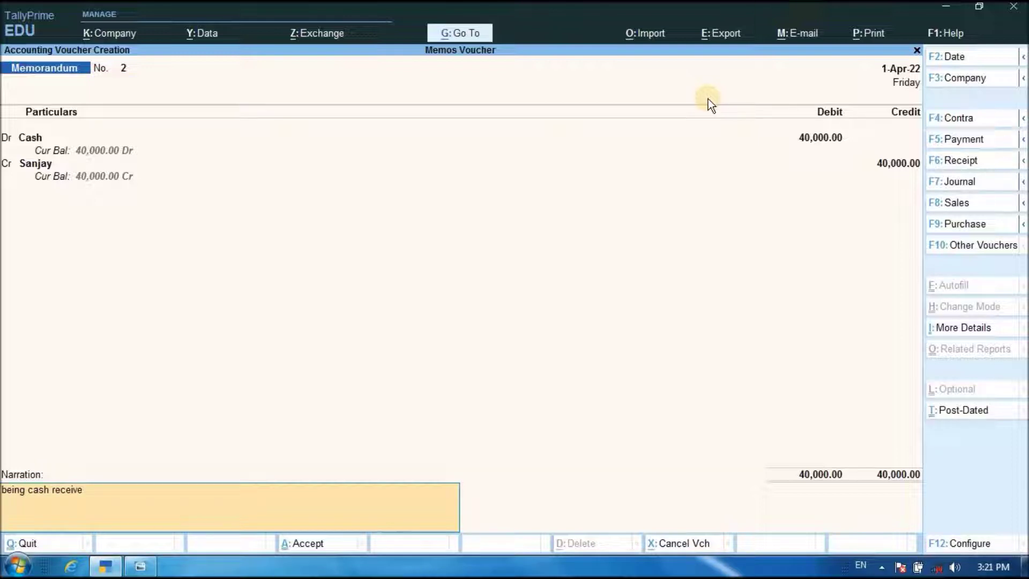
pyautogui.write(' from sanjay')
pyautogui.press('Return')
pyautogui.press('Return')
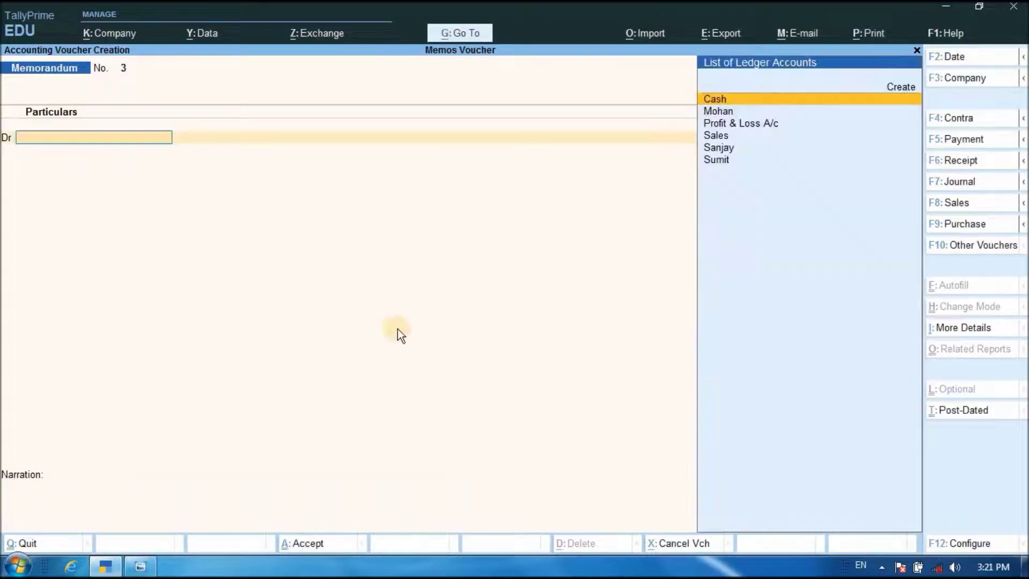
# Step: Check the notes for Exp.3 and debit the party's ledger 6000 in the new memorandum voucher
pyautogui.click(140, 566)
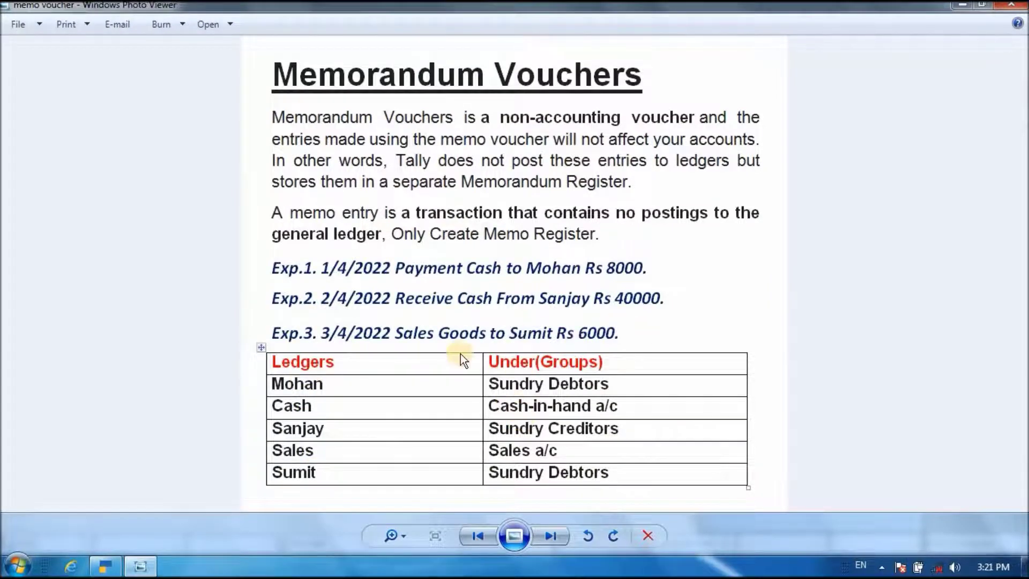
pyautogui.click(105, 566)
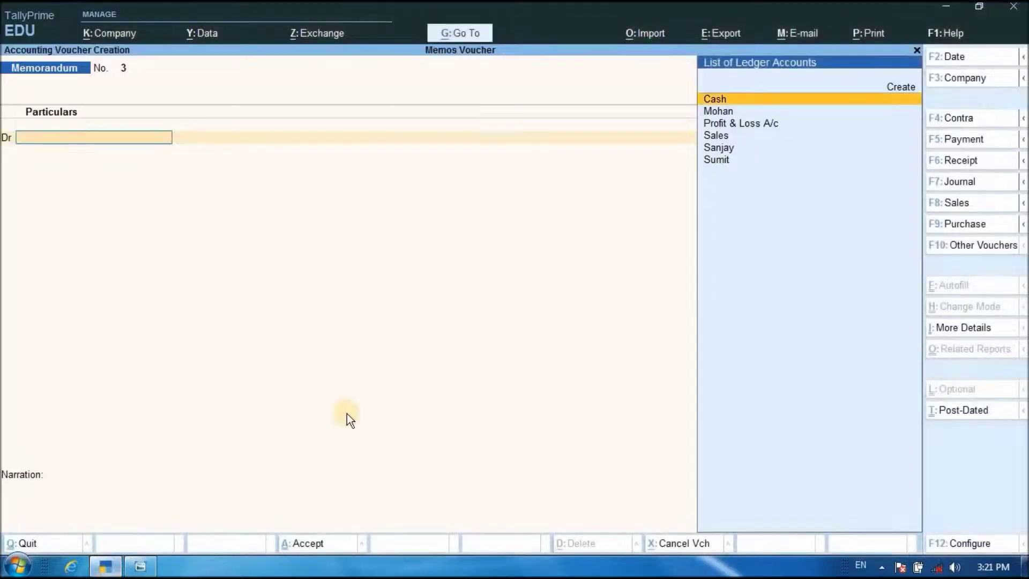
pyautogui.press('Down')
pyautogui.press('Down')
pyautogui.press('Down')
pyautogui.press('Down')
pyautogui.press('Down')
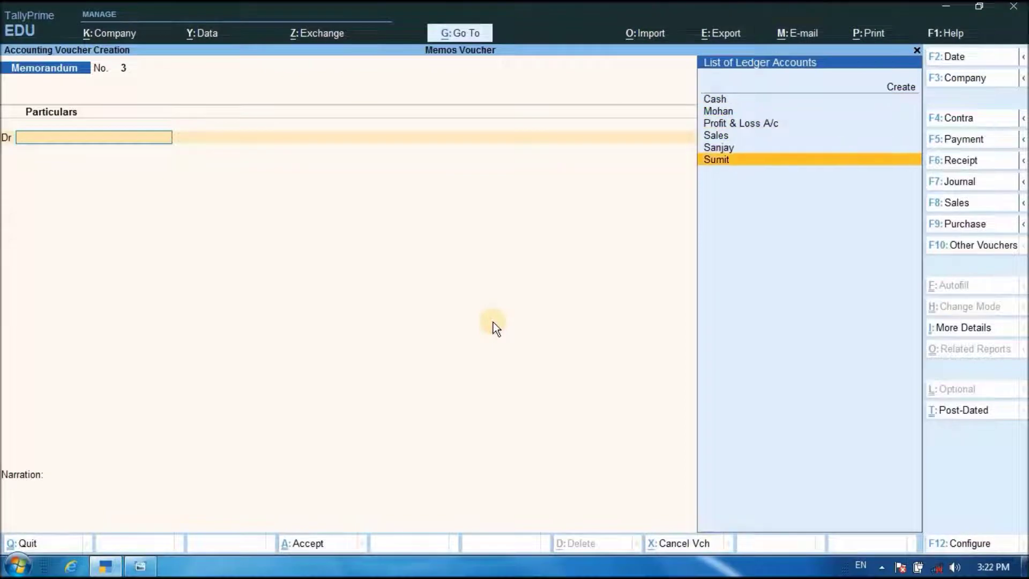
pyautogui.press('Return')
pyautogui.write('6000')
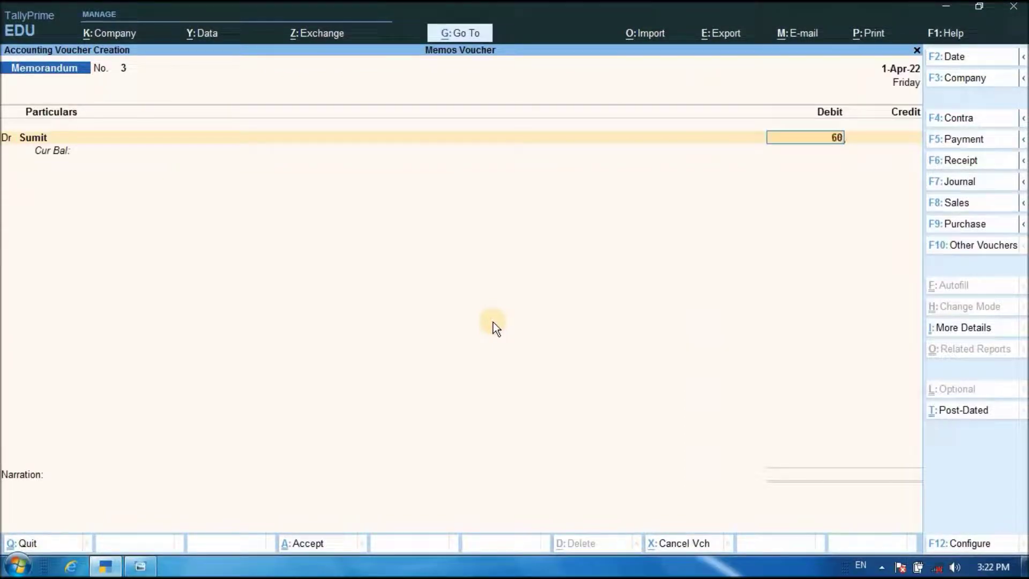
pyautogui.press('Return')
pyautogui.press('Return')
# Step: Credit the Sales ledger with 6000 in the Exp.3 memorandum voucher
pyautogui.press('Down')
pyautogui.press('Down')
pyautogui.press('Down')
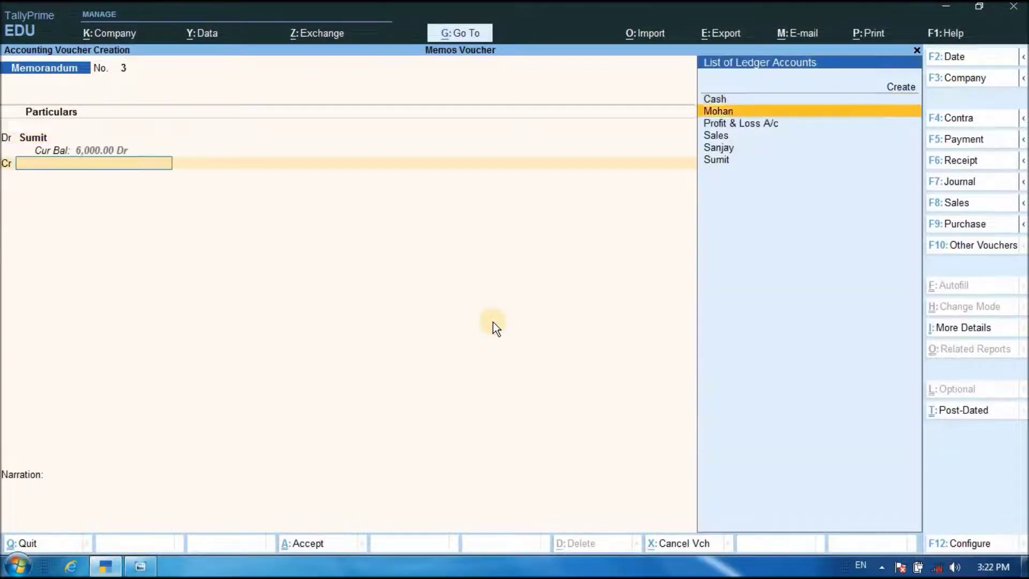
pyautogui.press('Up')
pyautogui.press('Down')
pyautogui.press('Return')
pyautogui.press('Escape')
pyautogui.press('Return')
# Step: Add a narration for the goods sold to the Exp.3 party, save the voucher, and return to the Gateway of Tally
pyautogui.write('being g')
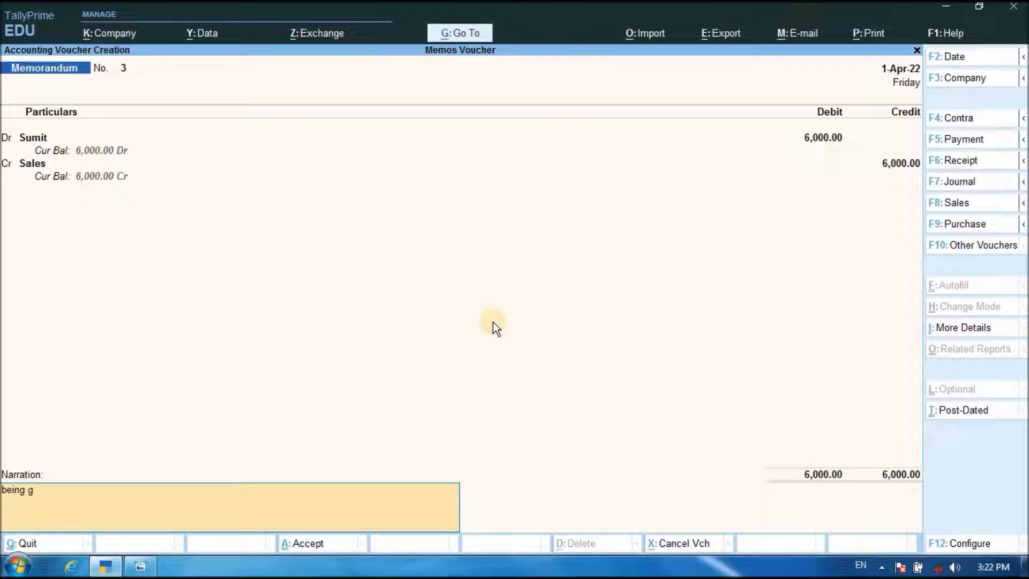
pyautogui.write('oods sales to sumit')
pyautogui.press('Return')
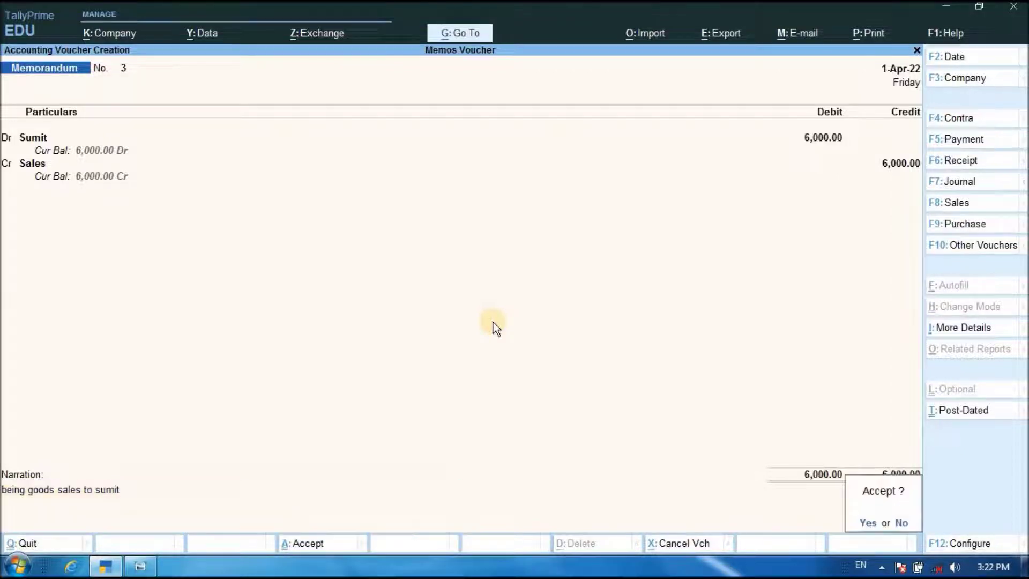
pyautogui.press('Return')
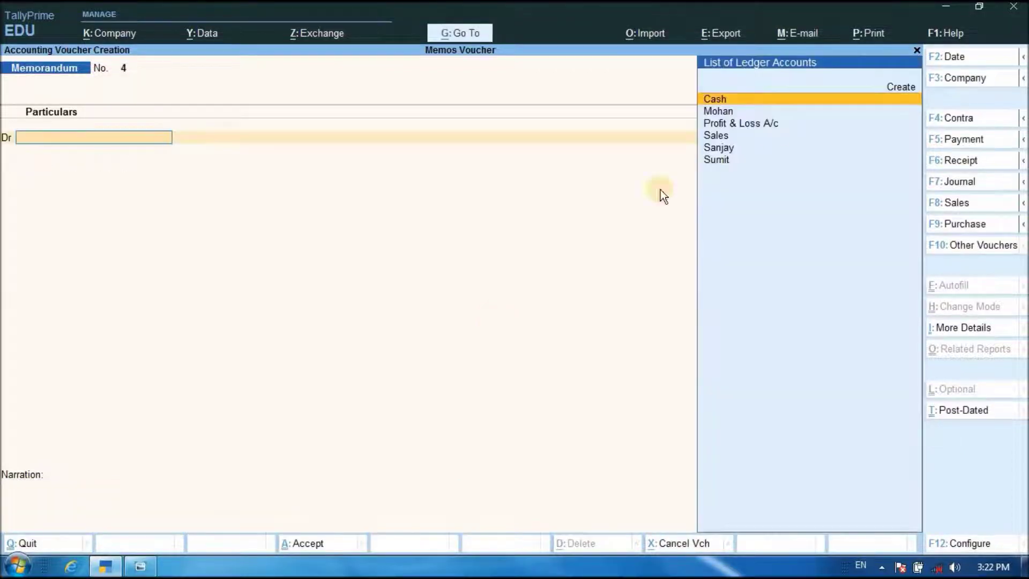
pyautogui.click(916, 49)
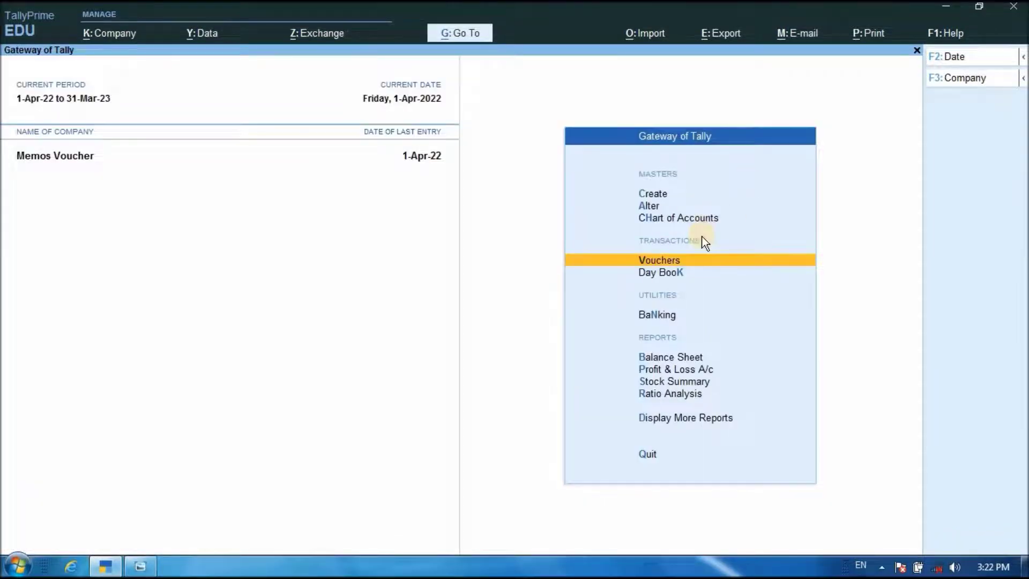
# Step: Open the Memorandum Register from the exception reports and list the vouchers for April
pyautogui.click(658, 420)
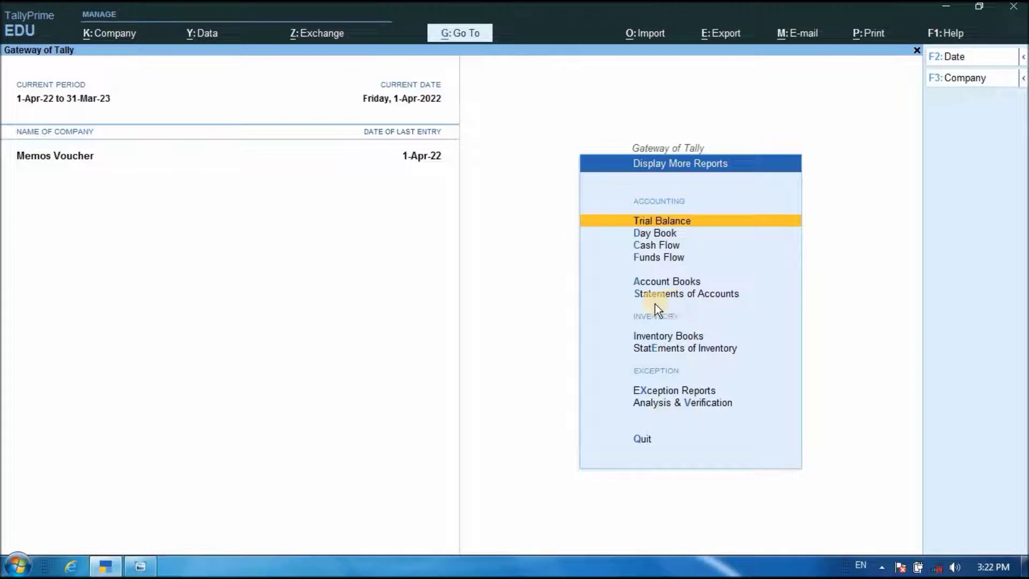
pyautogui.click(651, 394)
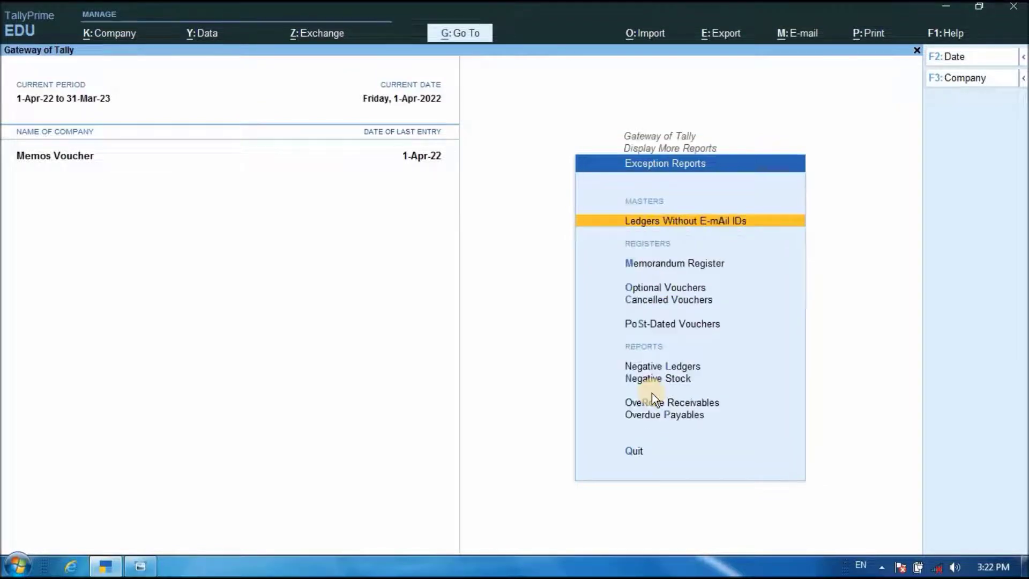
pyautogui.click(657, 264)
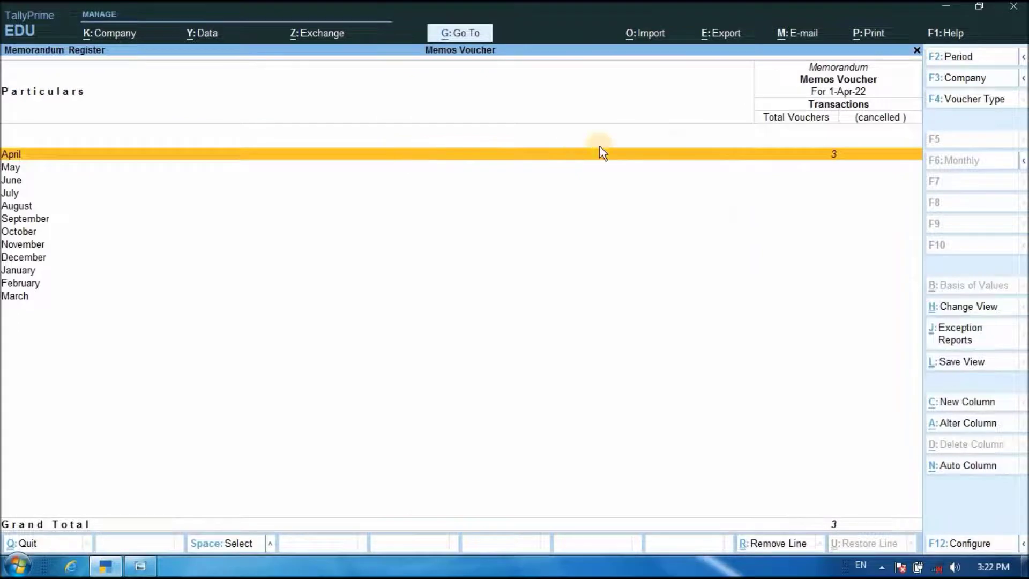
pyautogui.click(599, 148)
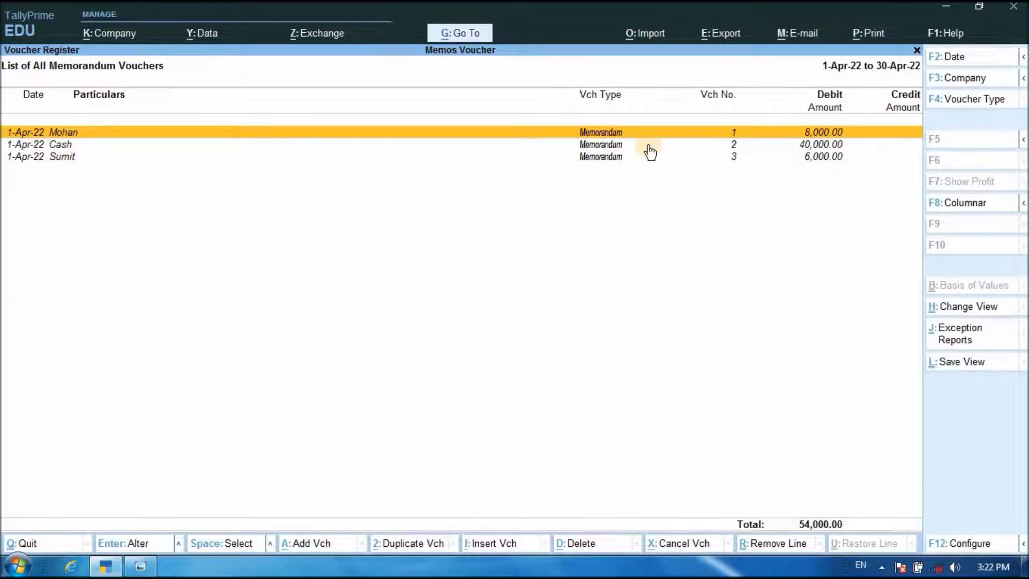
# Step: Open memorandum voucher No. 2 from the April list and preview its printout at enlarged size
pyautogui.click(592, 150)
pyautogui.click(592, 150)
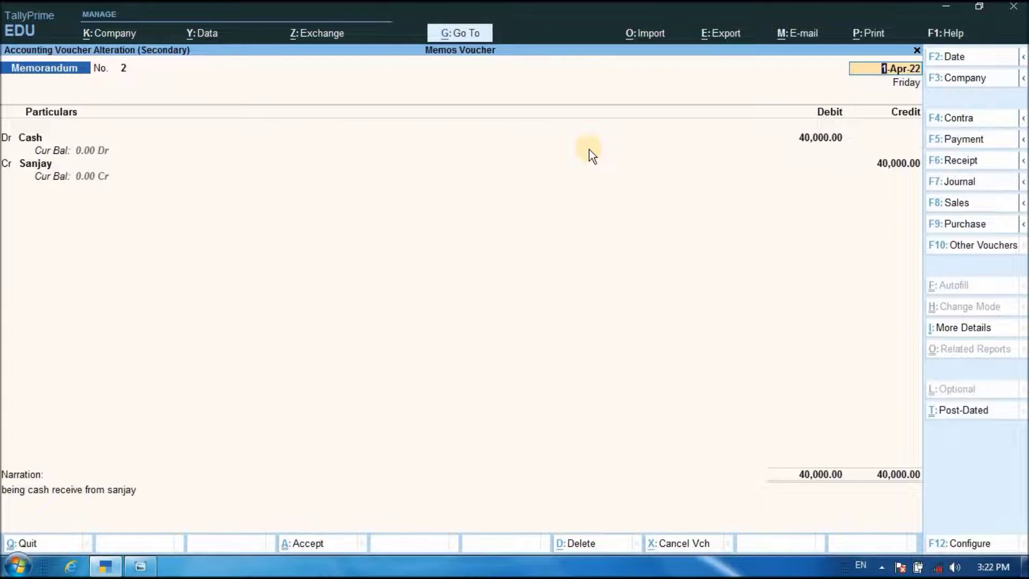
pyautogui.click(871, 38)
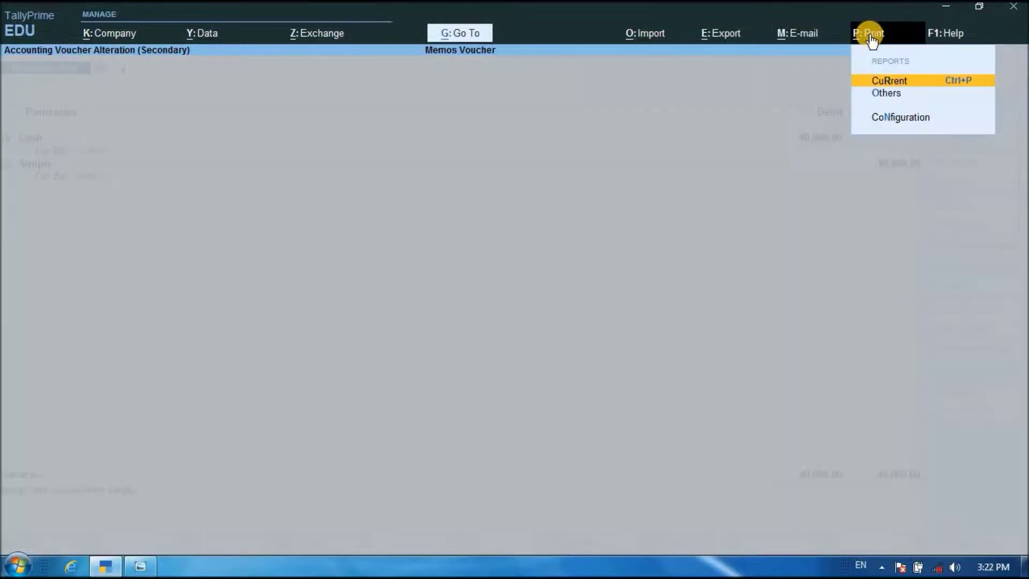
pyautogui.click(889, 80)
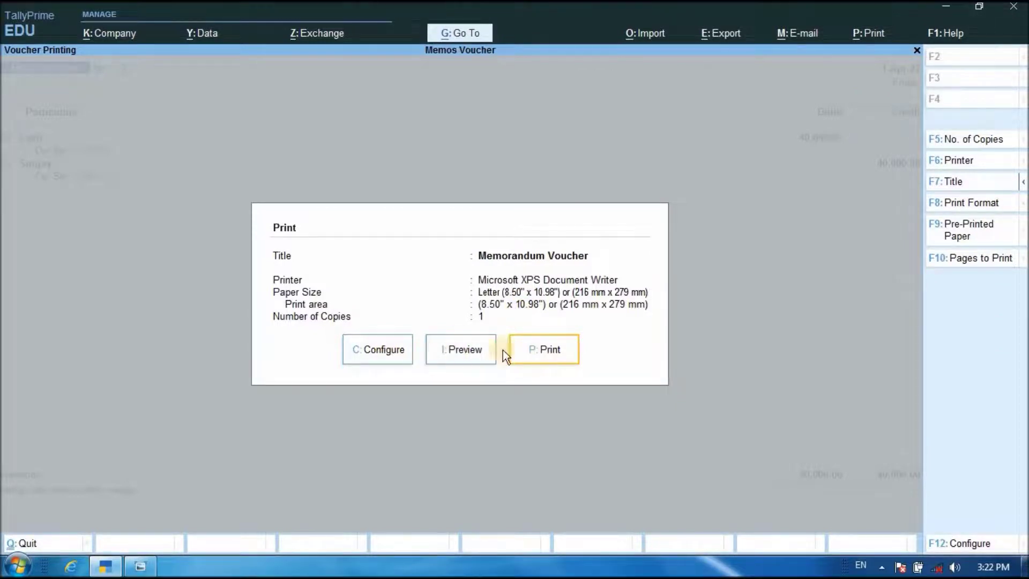
pyautogui.click(461, 350)
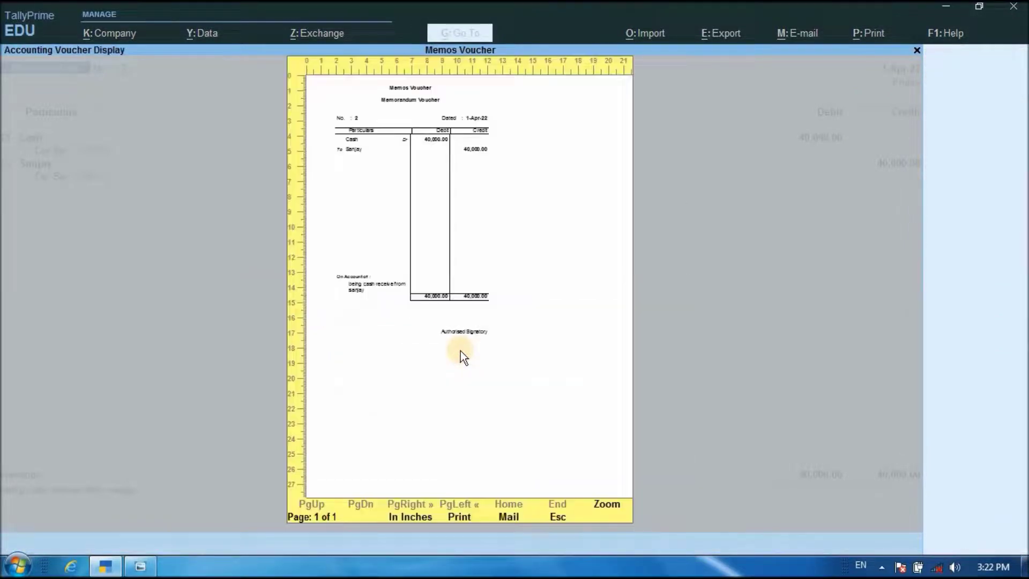
pyautogui.click(460, 351)
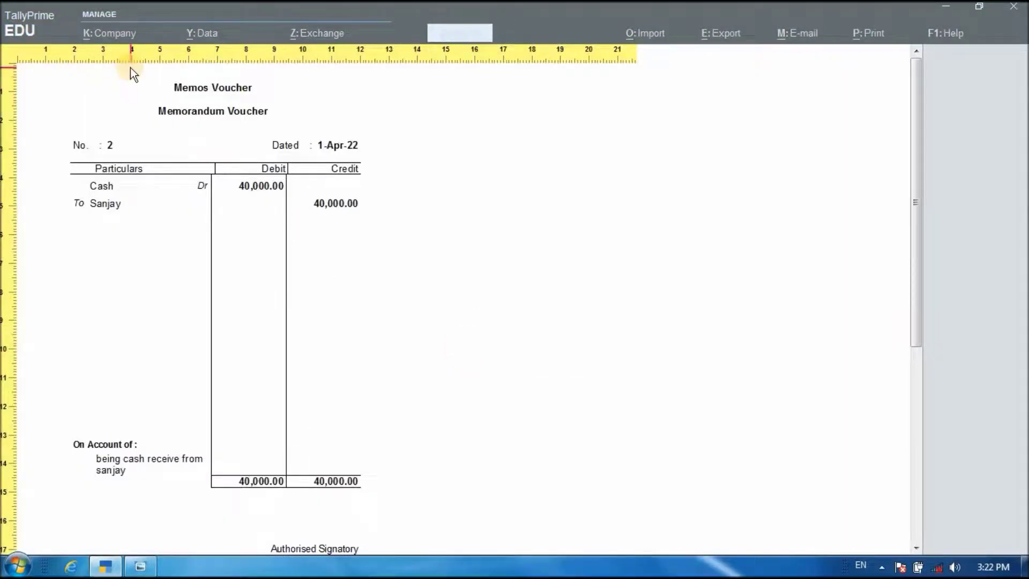
# Step: Close the print preview, the voucher and the register, and return to the Gateway of Tally
pyautogui.press('Escape')
pyautogui.press('Escape')
pyautogui.press('Escape')
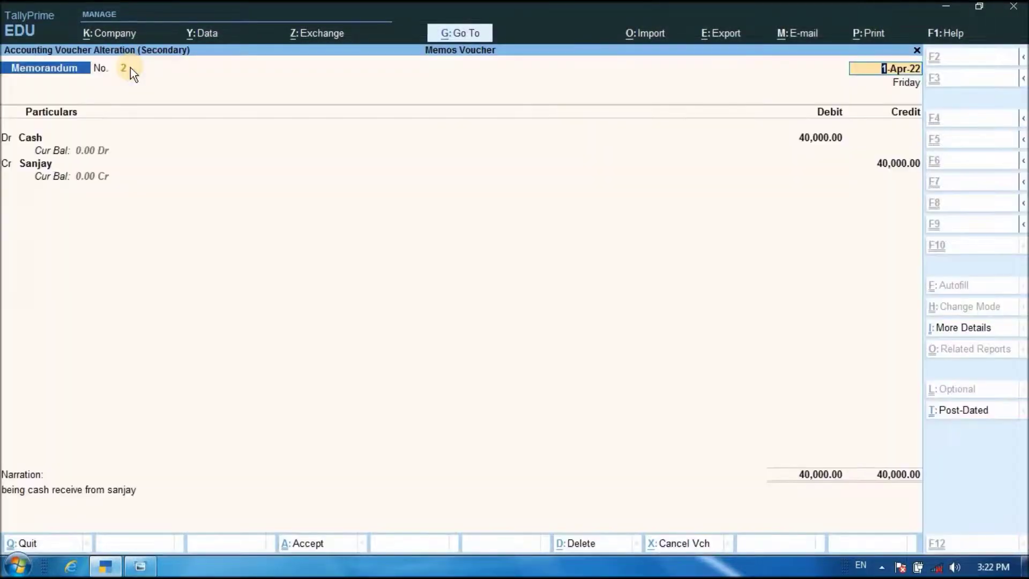
pyautogui.press('Escape')
pyautogui.press('Escape')
pyautogui.press('Escape')
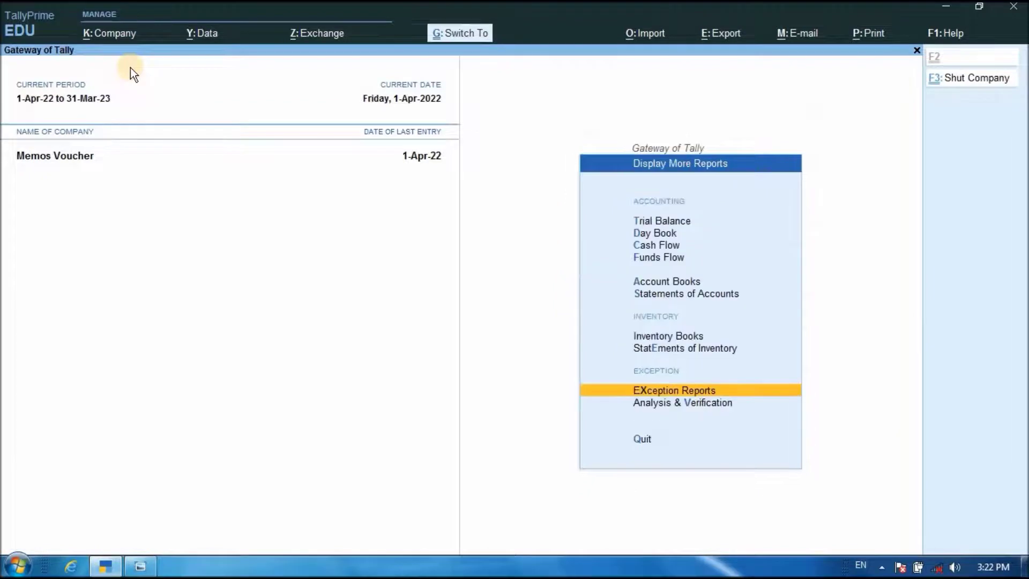
pyautogui.press('Escape')
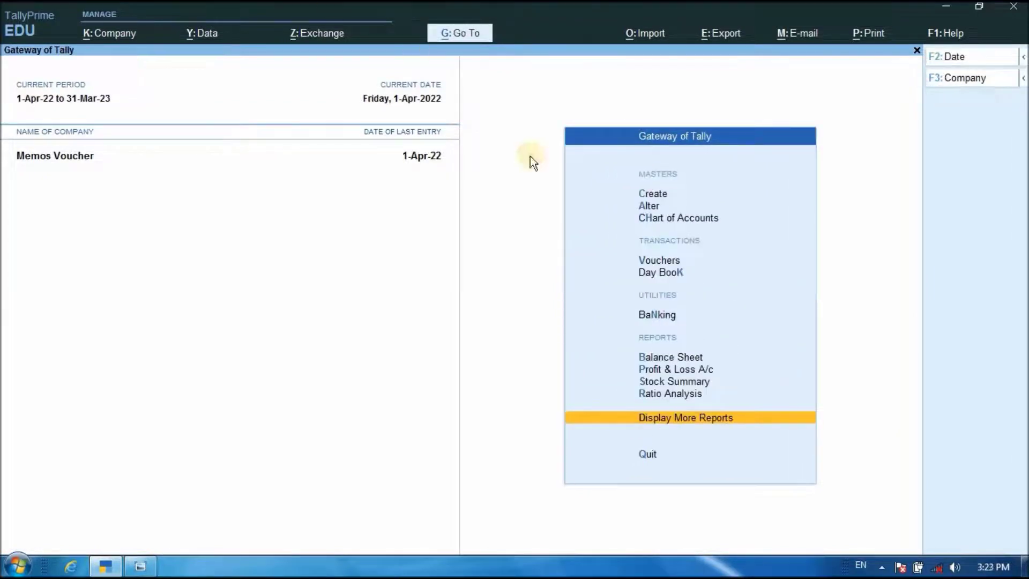
# Step: Check the Day Book for the memorandum entries and the Profit & Loss A/c for any posted amounts
pyautogui.click(649, 272)
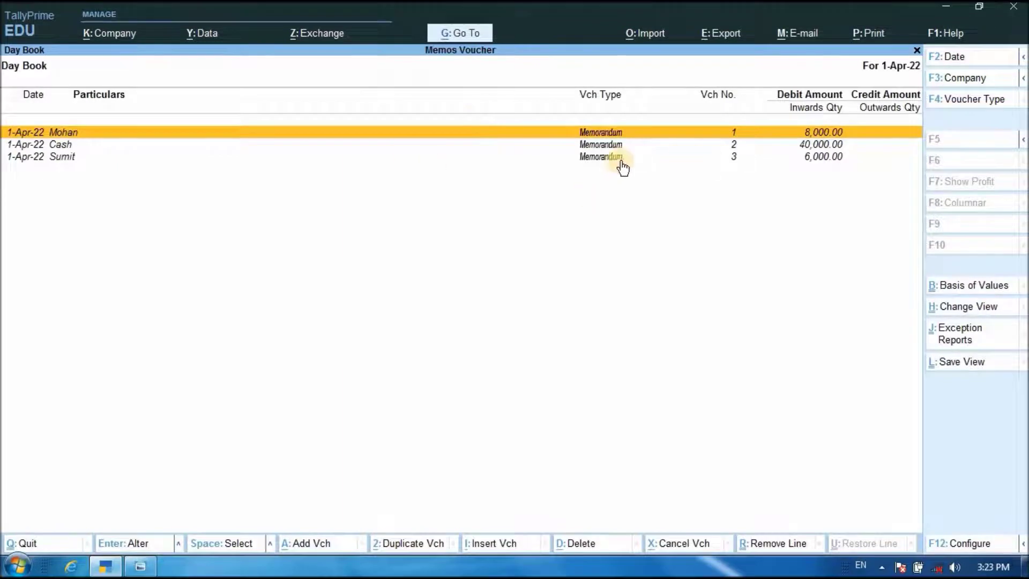
pyautogui.click(917, 51)
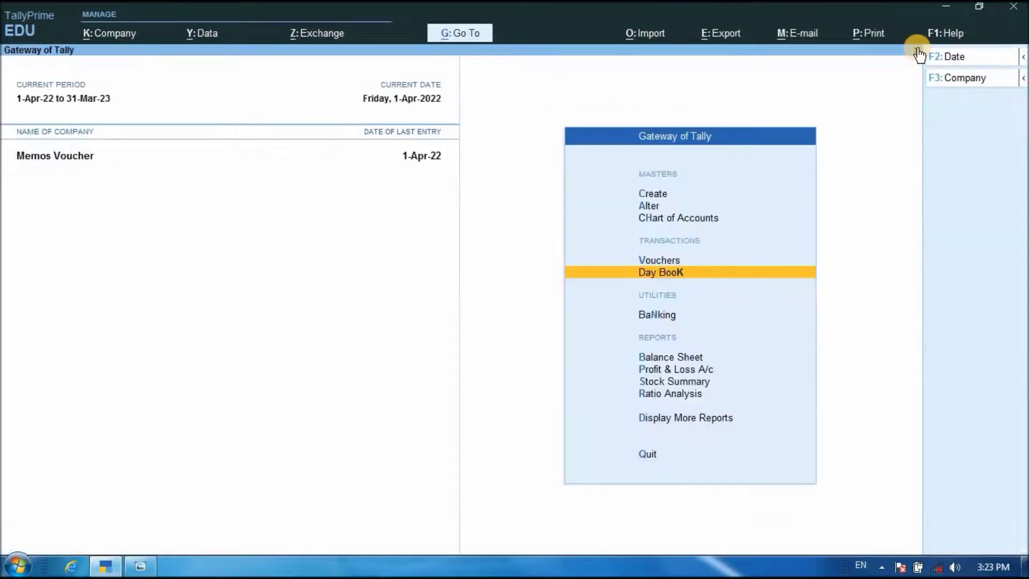
pyautogui.click(650, 370)
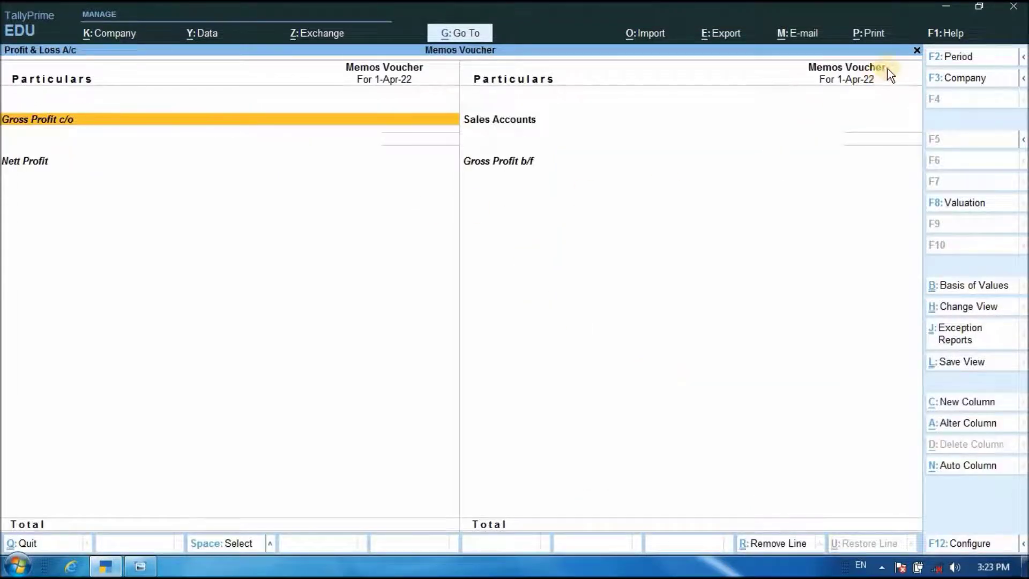
pyautogui.click(917, 51)
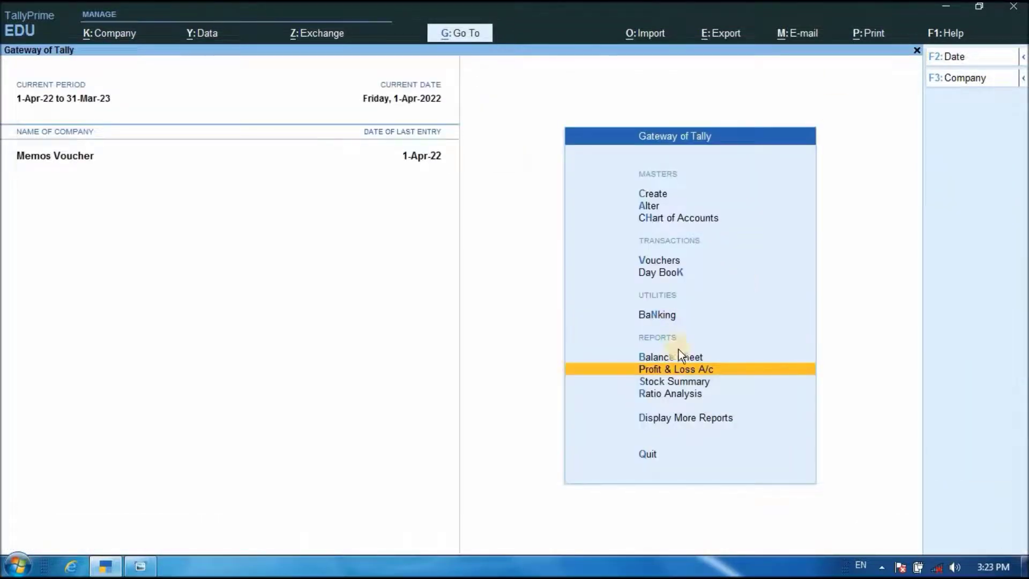
# Step: Check the Stock Summary for any effect of the memorandum entries, and revisit the Profit & Loss A/c
pyautogui.click(671, 382)
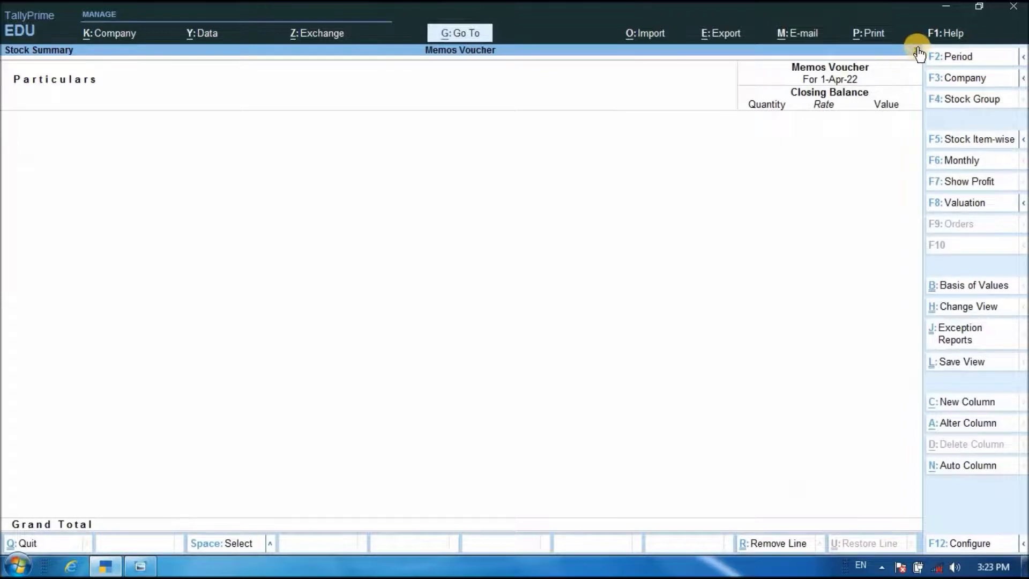
pyautogui.click(917, 50)
pyautogui.click(657, 370)
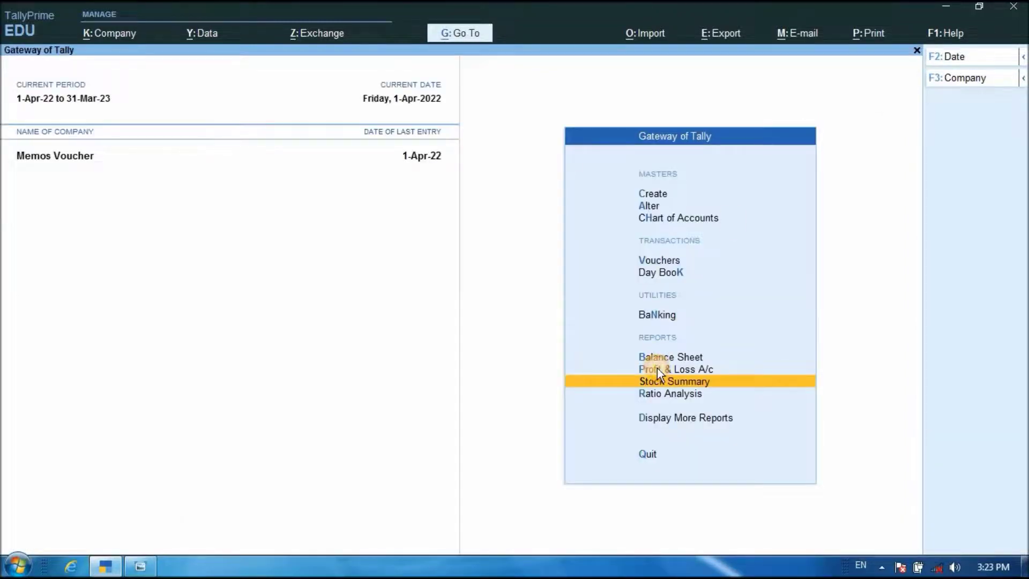
pyautogui.click(917, 50)
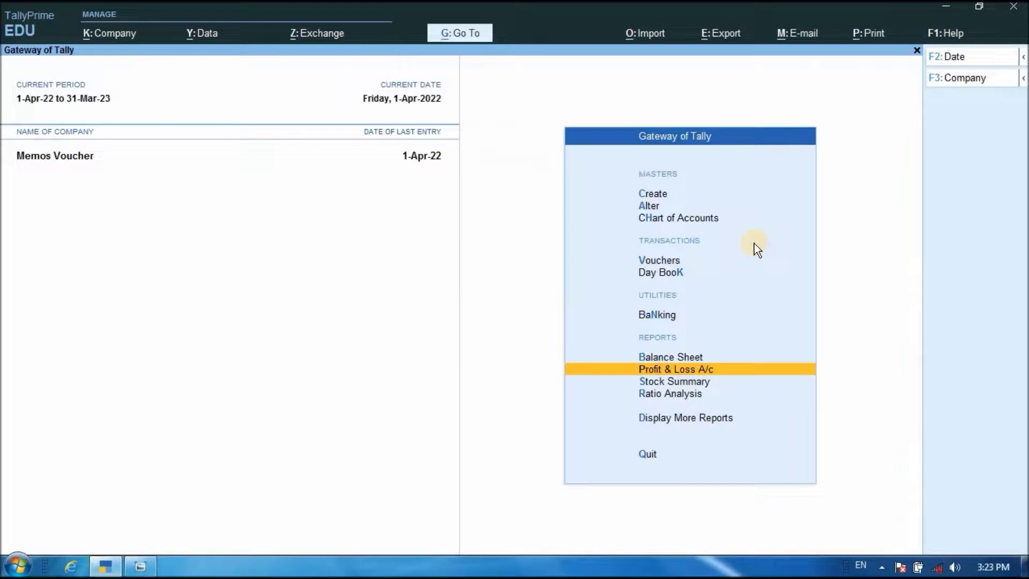
# Step: Check the Balance Sheet for any posted amounts and look through the Day Book entries again
pyautogui.click(659, 358)
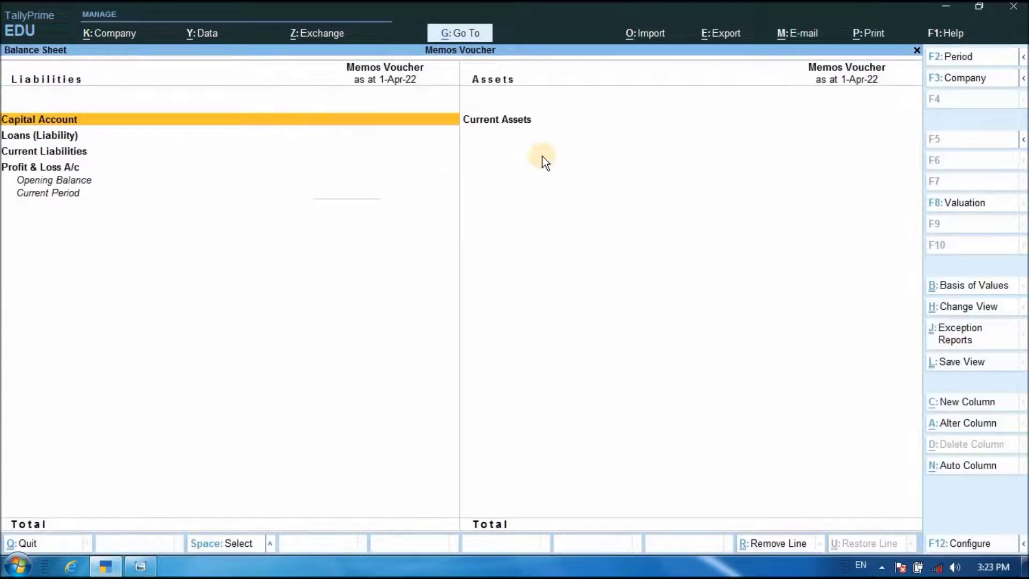
pyautogui.click(917, 51)
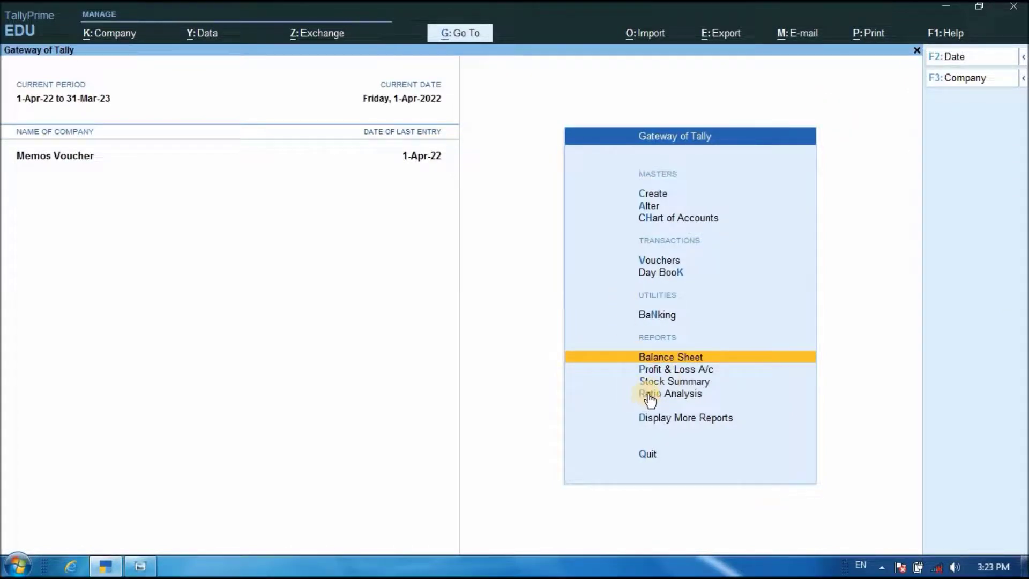
pyautogui.click(658, 273)
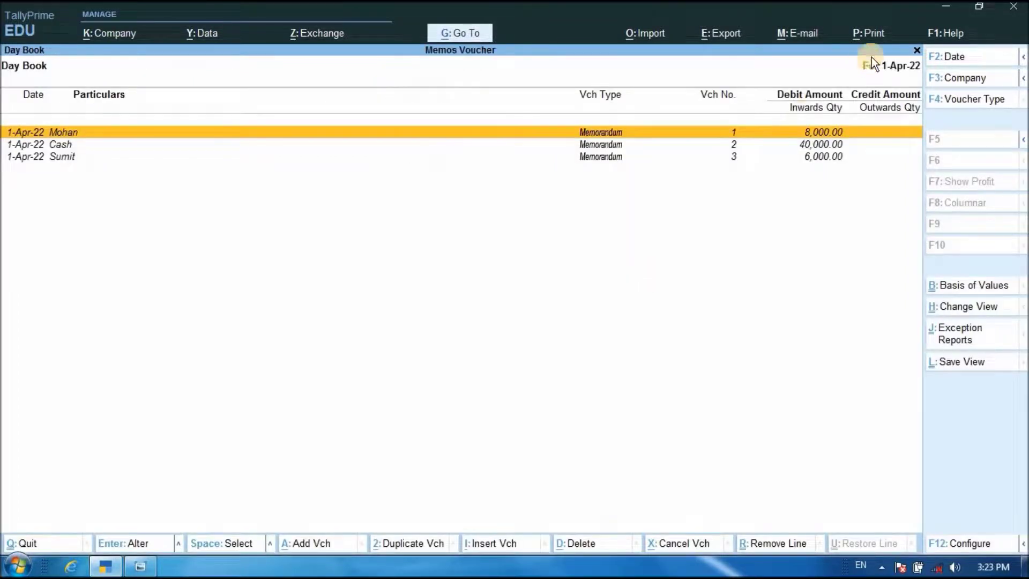
pyautogui.click(916, 52)
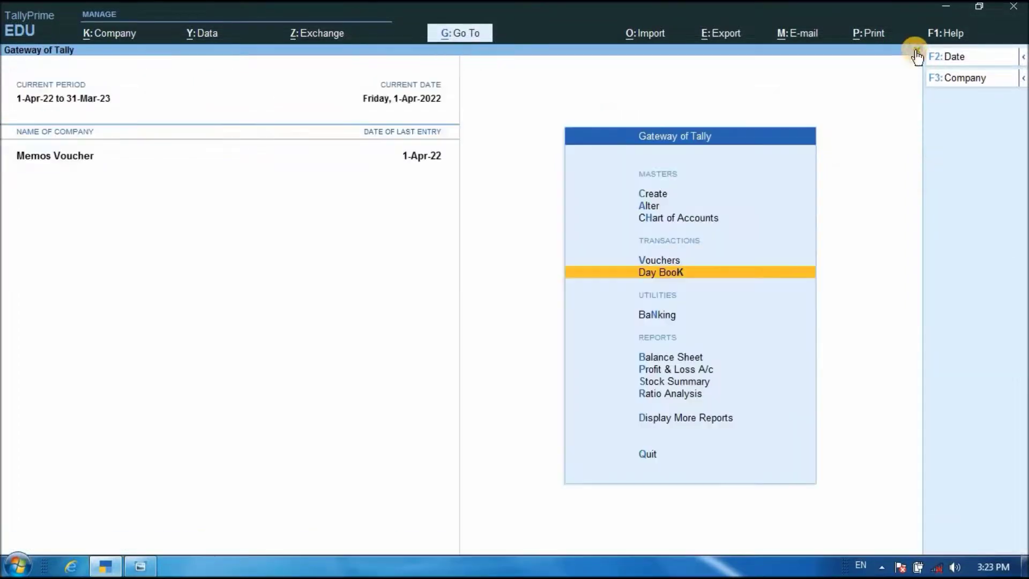
# Step: Open the Memorandum Register from the exception reports and show April's vouchers in detailed view
pyautogui.click(667, 420)
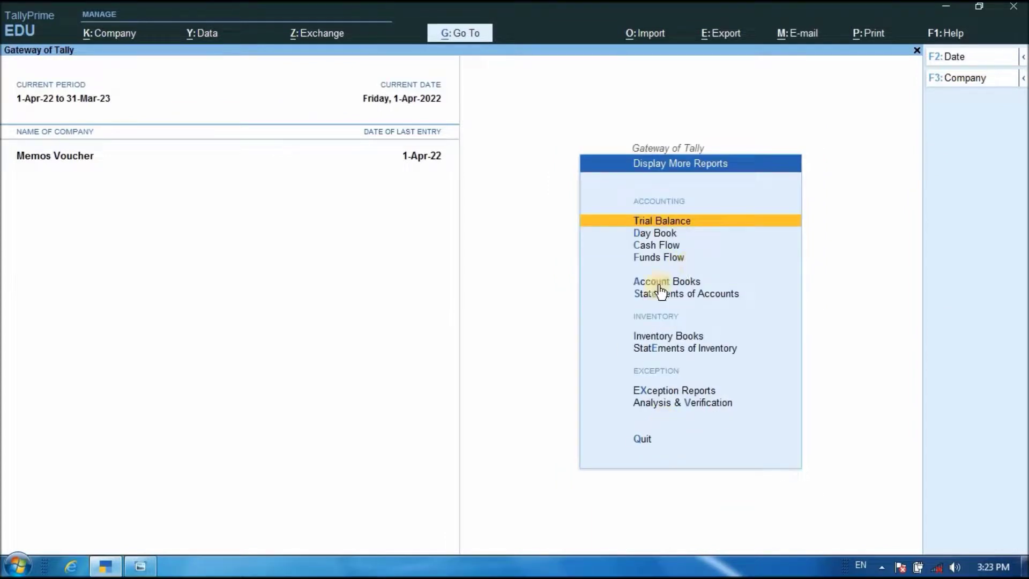
pyautogui.click(653, 394)
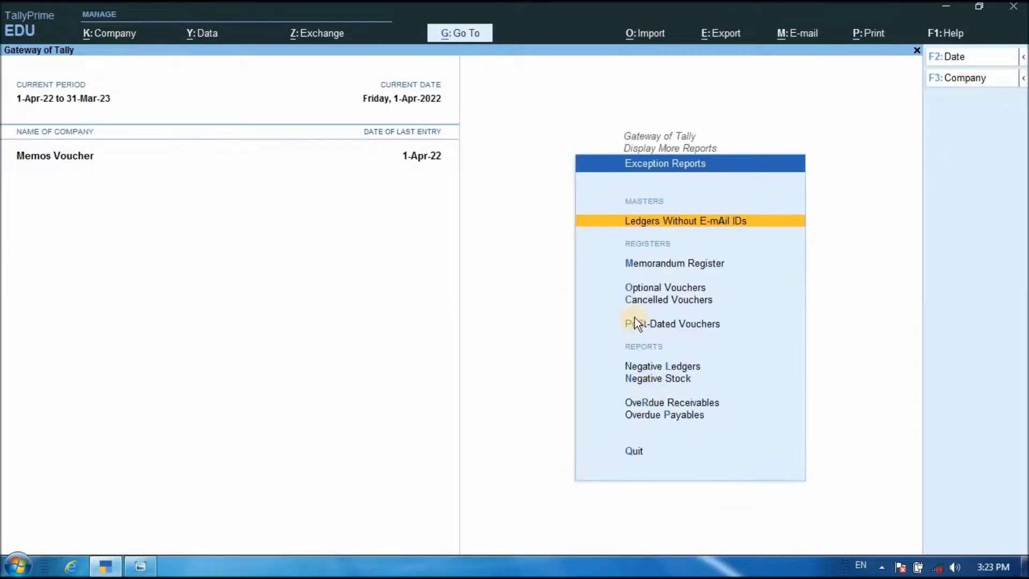
pyautogui.click(667, 265)
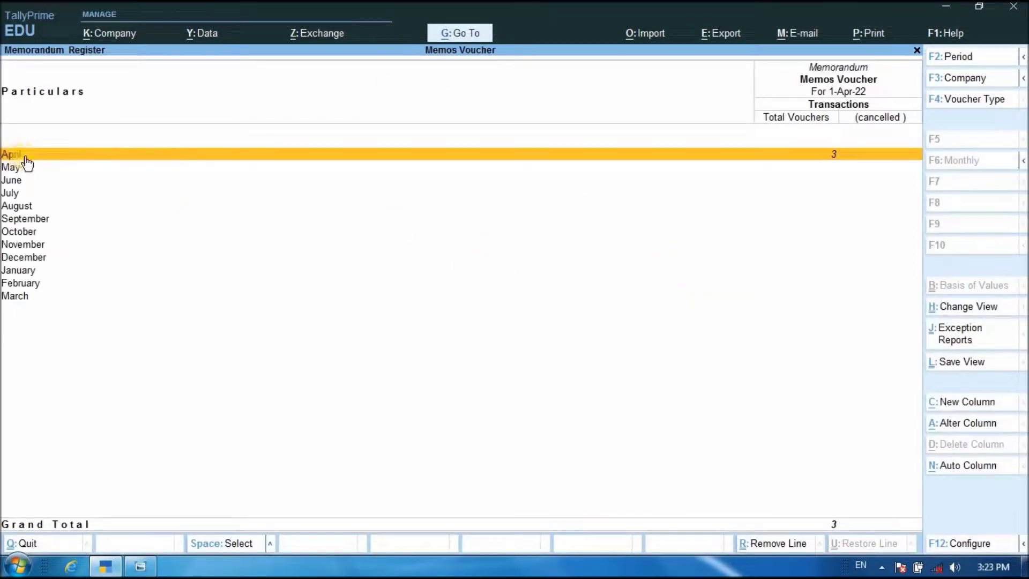
pyautogui.click(45, 156)
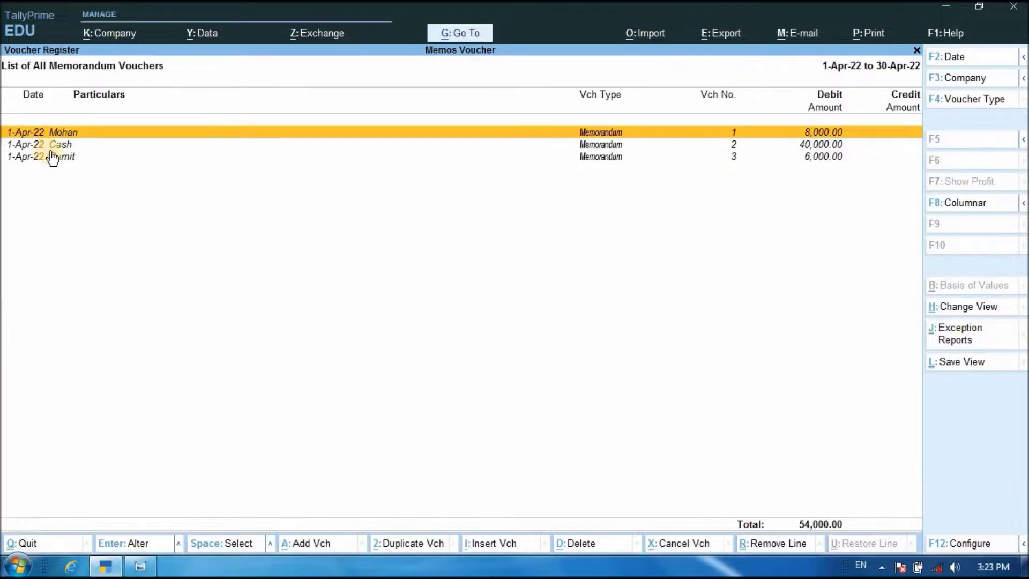
pyautogui.hotkey('alt', 'F1')
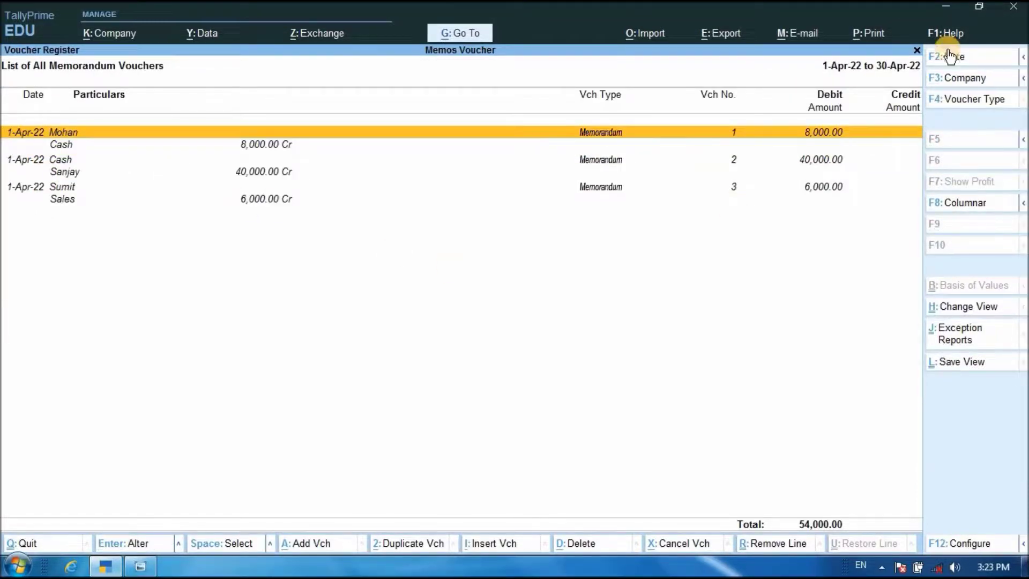
# Step: Close the Memorandum Register and the exception reports, and minimize both TallyPrime and the notes image to reach the desktop
pyautogui.click(918, 50)
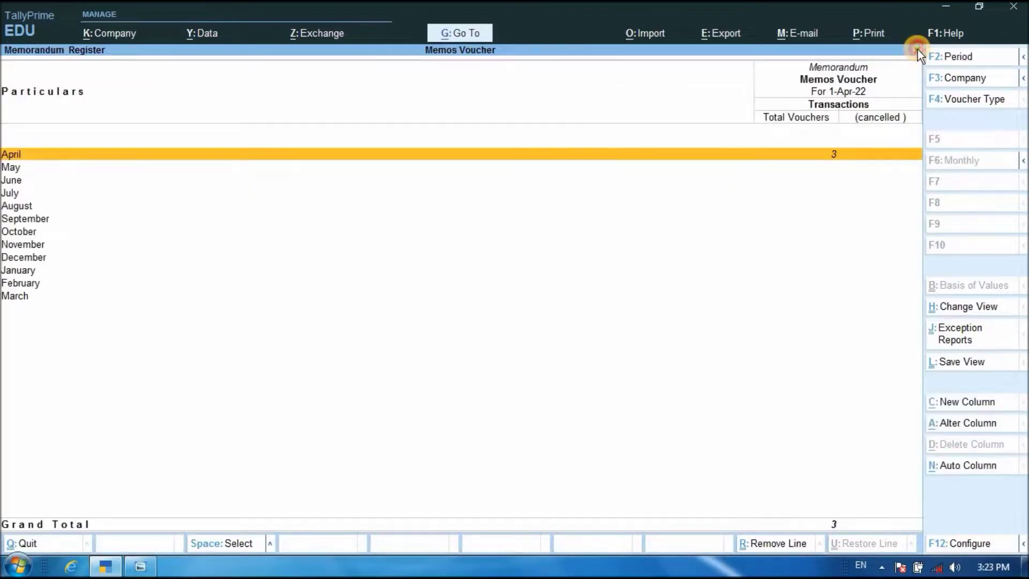
pyautogui.click(917, 50)
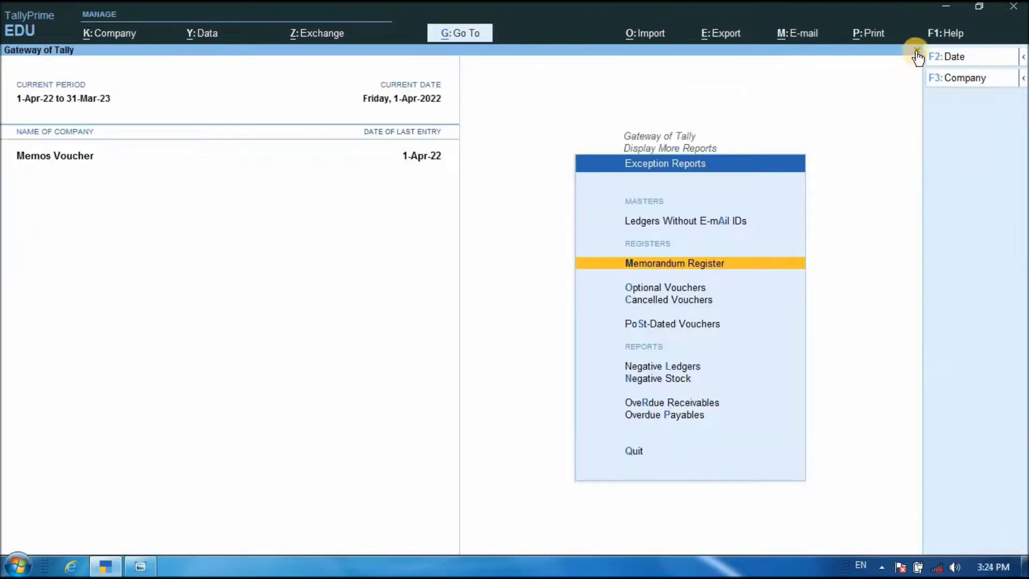
pyautogui.click(916, 51)
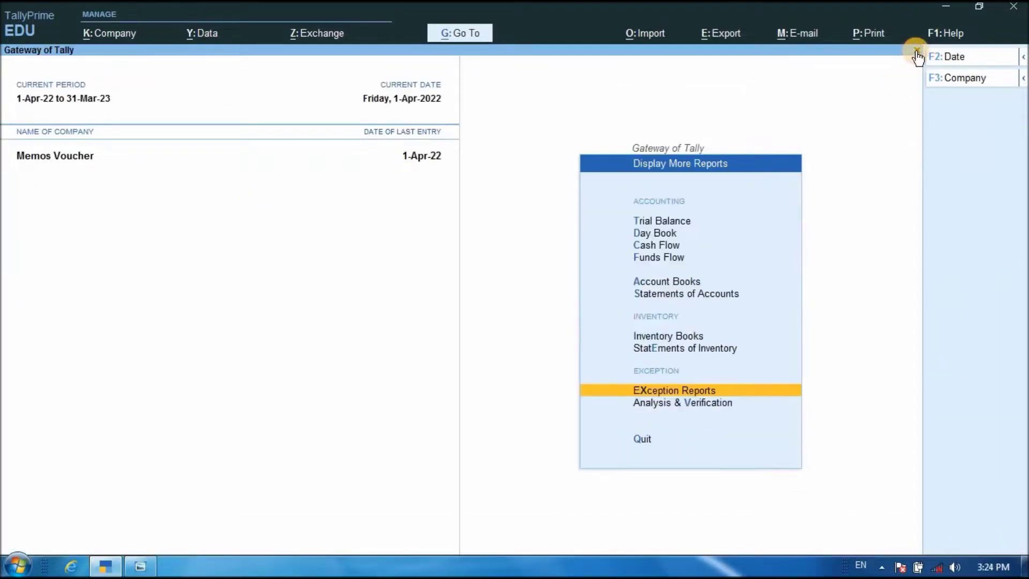
pyautogui.click(945, 9)
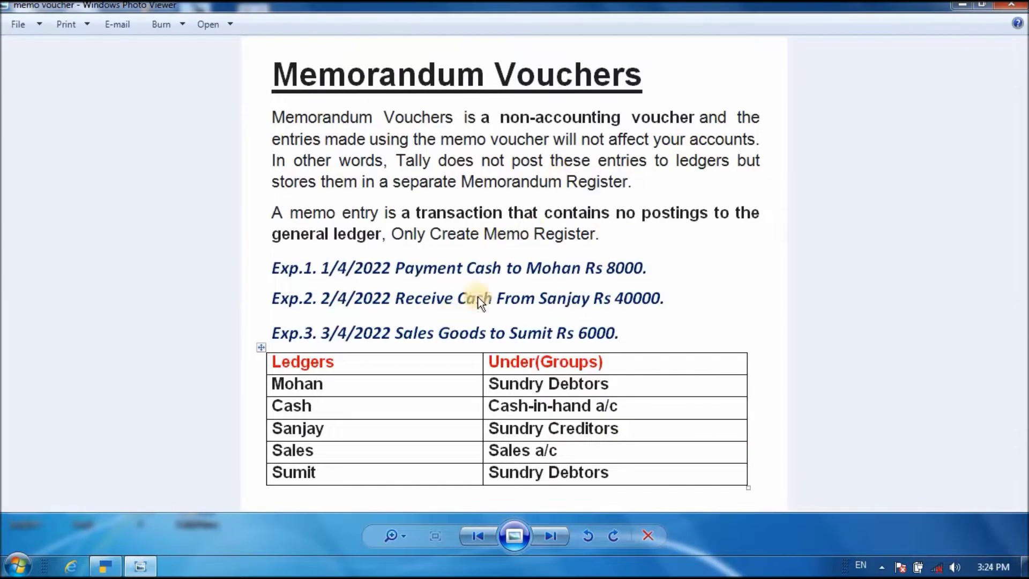
pyautogui.click(964, 8)
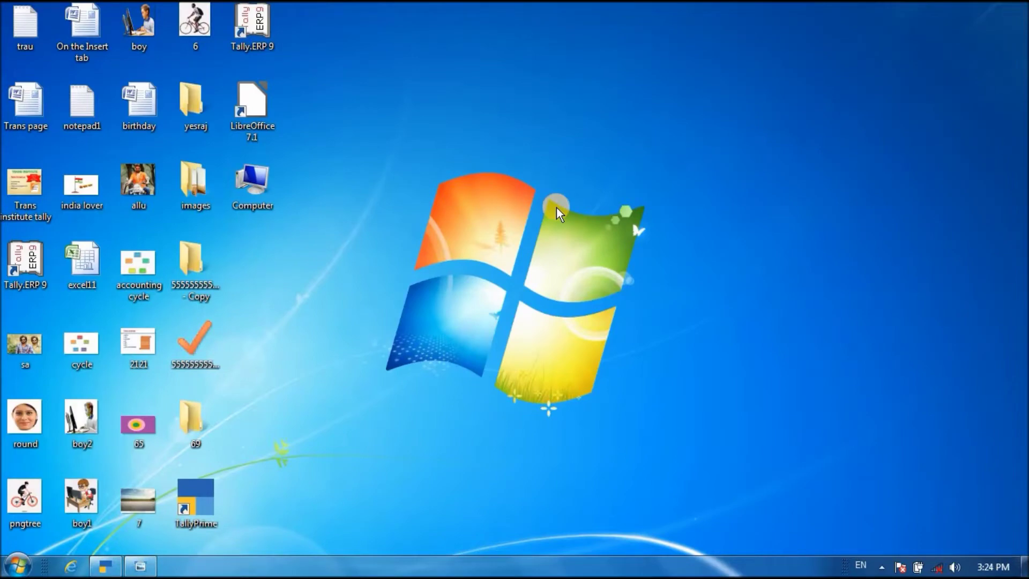